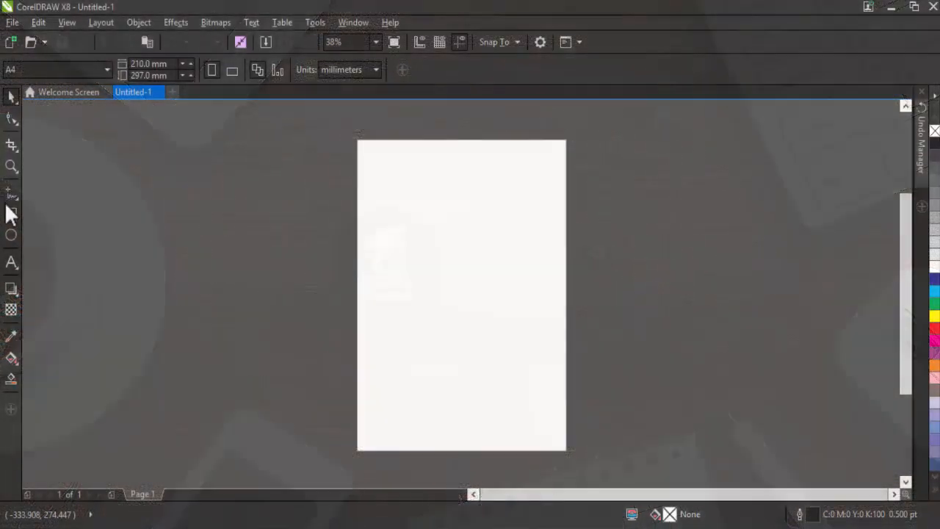
Draw a rectangle about 77 by 51 mm in the upper part of the A4 page
{"action": "left_click", "coordinate": [11, 213]}
{"action": "left_click_drag", "start_coordinate": [405, 185], "coordinate": [483, 239]}
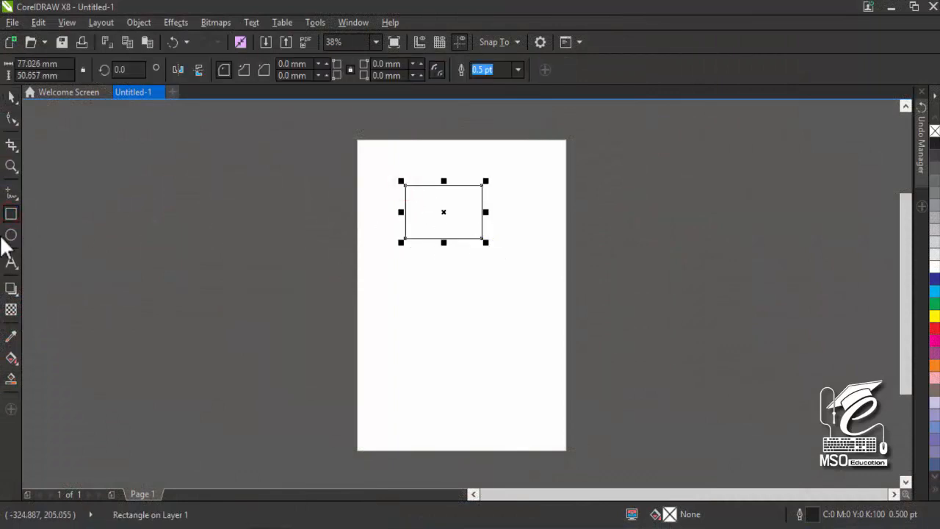
Handwrite a word in Arabic script with its dots as separate Freehand curves across the page below the rectangle
{"action": "left_click", "coordinate": [10, 193]}
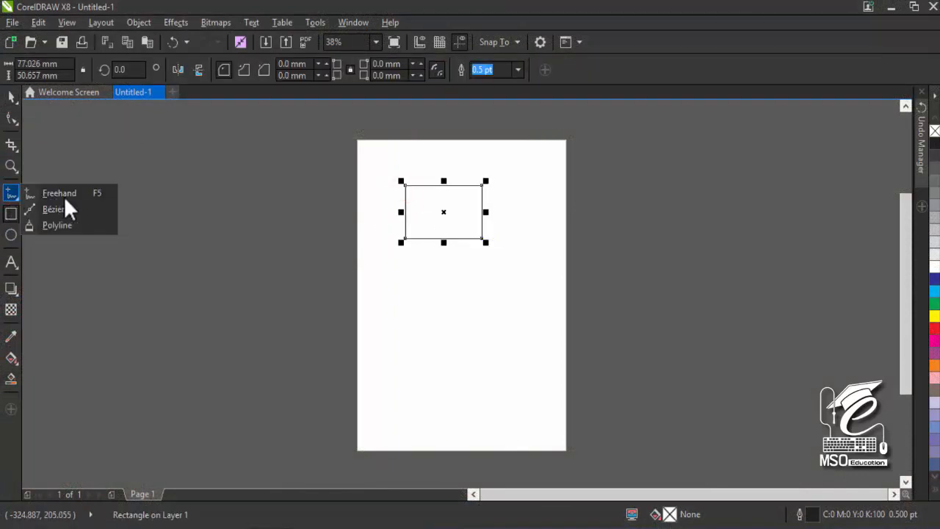
{"action": "left_click", "coordinate": [76, 195]}
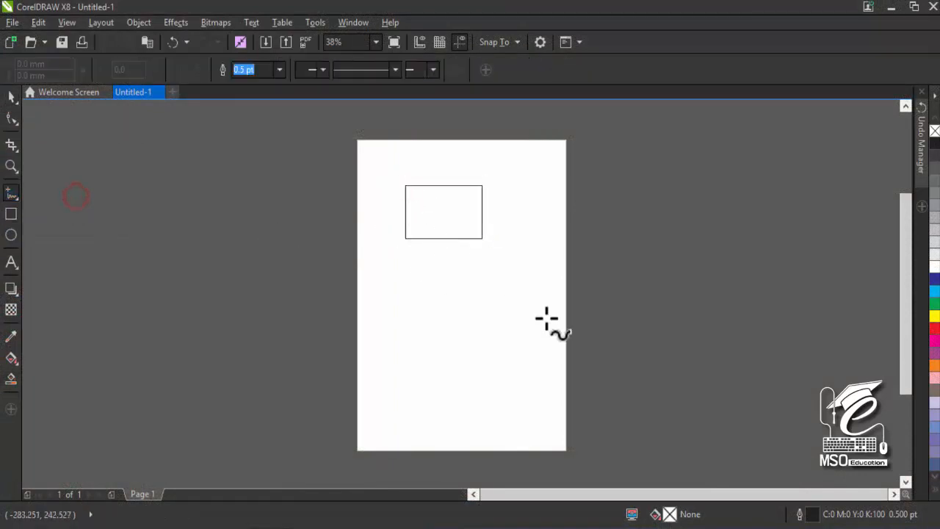
{"action": "left_click", "coordinate": [532, 283]}
{"action": "left_click", "coordinate": [539, 320]}
{"action": "mouse_move", "coordinate": [504, 272]}
{"action": "left_mouse_down"}
{"action": "mouse_move", "coordinate": [481, 296]}
{"action": "mouse_move", "coordinate": [480, 314]}
{"action": "mouse_move", "coordinate": [474, 307]}
{"action": "mouse_move", "coordinate": [499, 327]}
{"action": "left_mouse_up"}
{"action": "left_click", "coordinate": [492, 327]}
{"action": "left_click_drag", "start_coordinate": [517, 318], "coordinate": [532, 317]}
{"action": "mouse_move", "coordinate": [442, 271]}
{"action": "left_mouse_down"}
{"action": "mouse_move", "coordinate": [457, 298]}
{"action": "mouse_move", "coordinate": [393, 324]}
{"action": "mouse_move", "coordinate": [459, 320]}
{"action": "left_mouse_up"}
{"action": "left_click", "coordinate": [446, 323]}
{"action": "left_click_drag", "start_coordinate": [470, 250], "coordinate": [440, 273]}
{"action": "mouse_move", "coordinate": [414, 300]}
{"action": "left_mouse_down"}
{"action": "mouse_move", "coordinate": [430, 294]}
{"action": "mouse_move", "coordinate": [421, 281]}
{"action": "left_mouse_up"}
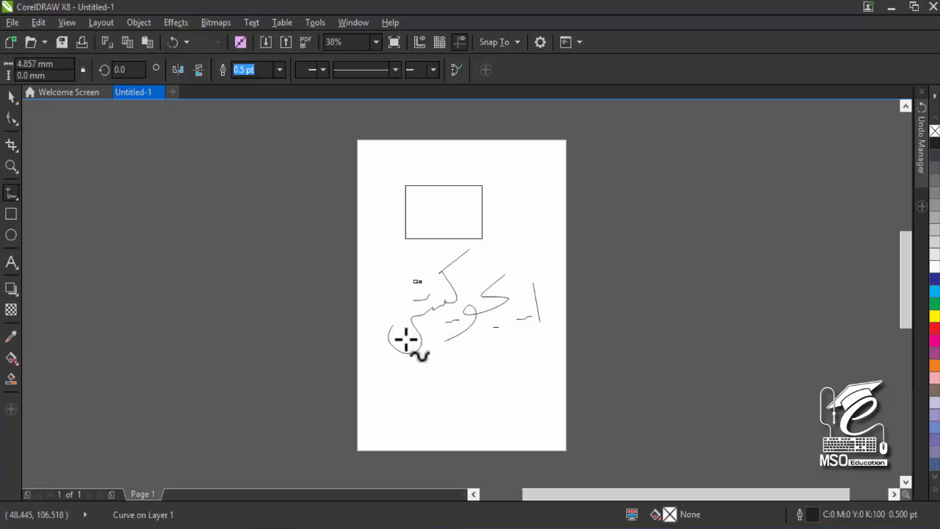
Undo the most recent handwritten curves one at a time
{"action": "scroll", "coordinate": [407, 338], "scroll_direction": "up", "scroll_amount": 3}
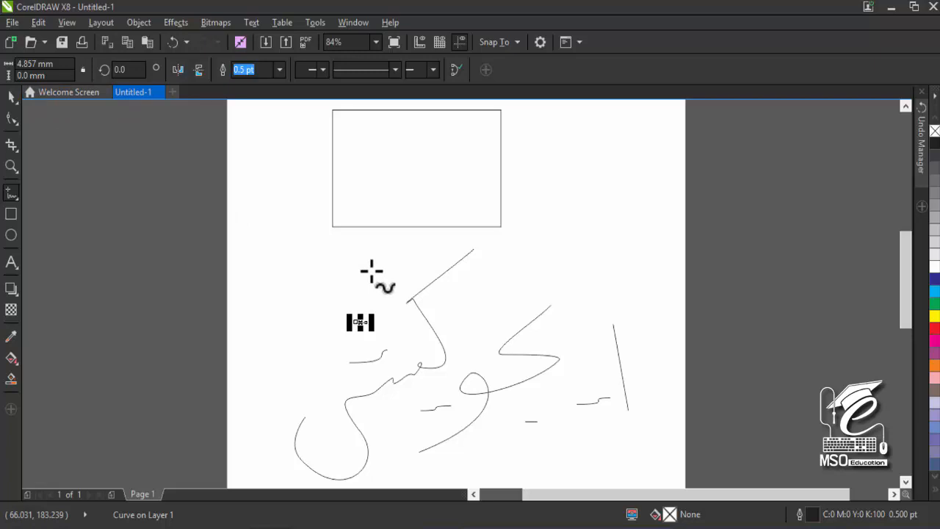
{"action": "key", "text": "ctrl+z"}
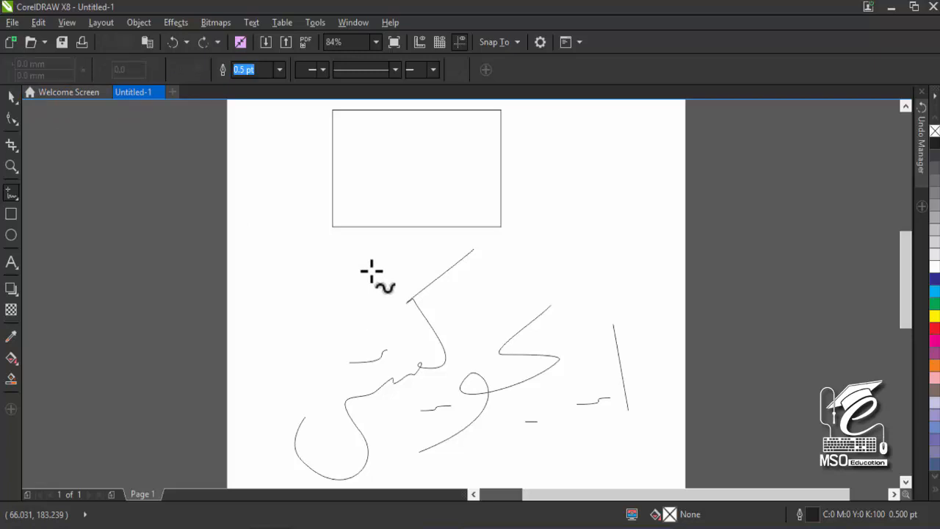
{"action": "key", "text": "ctrl+z"}
{"action": "key", "text": "ctrl+z"}
{"action": "key", "text": "ctrl+z"}
{"action": "key", "text": "ctrl+z"}
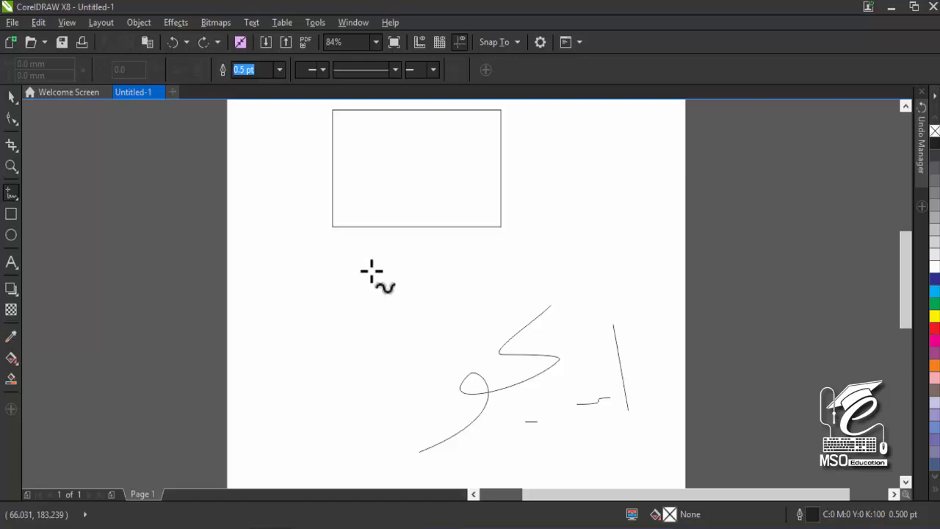
{"action": "key", "text": "ctrl+z"}
Redo the undone curves to restore the complete handwritten word
{"action": "key", "text": "ctrl+shift+z"}
{"action": "key", "text": "ctrl+shift+z"}
{"action": "key", "text": "ctrl+shift+z"}
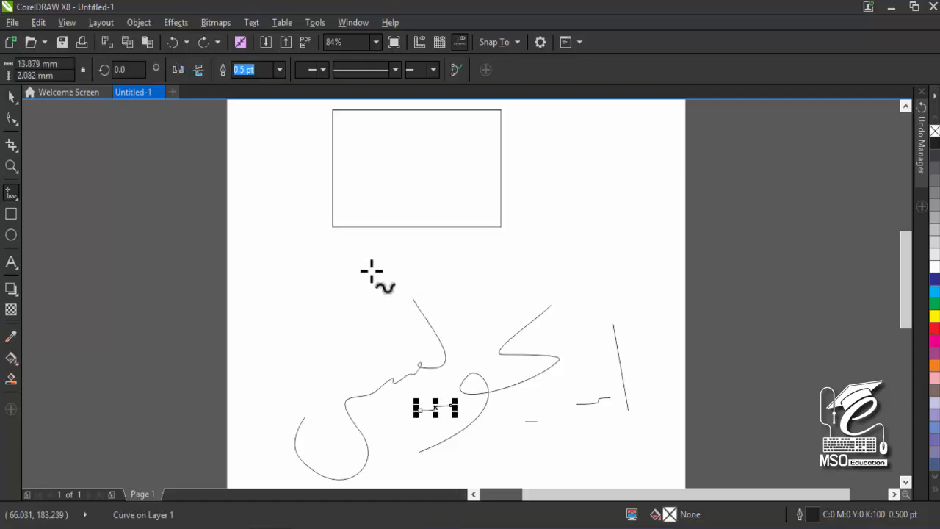
{"action": "key", "text": "ctrl+shift+z"}
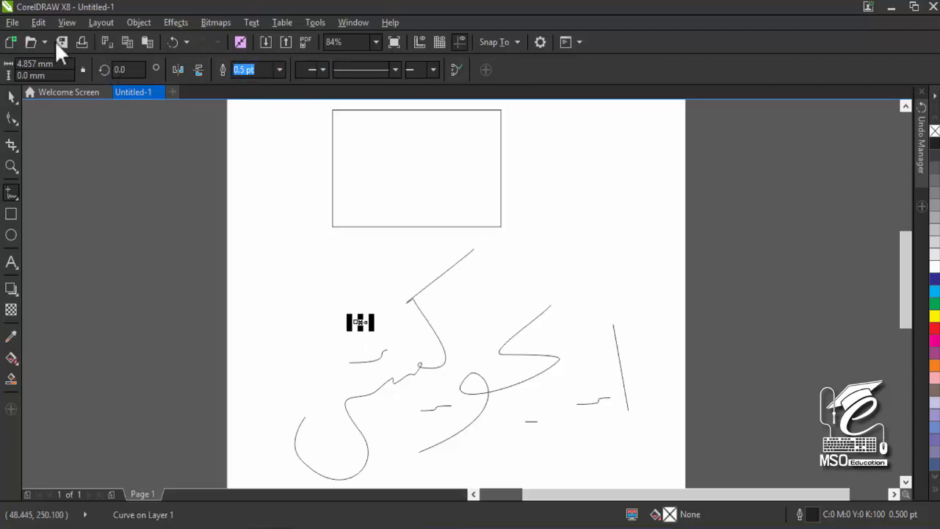
Undo every freehand curve one by one until only the rectangle is left on the page
{"action": "left_click", "coordinate": [38, 21]}
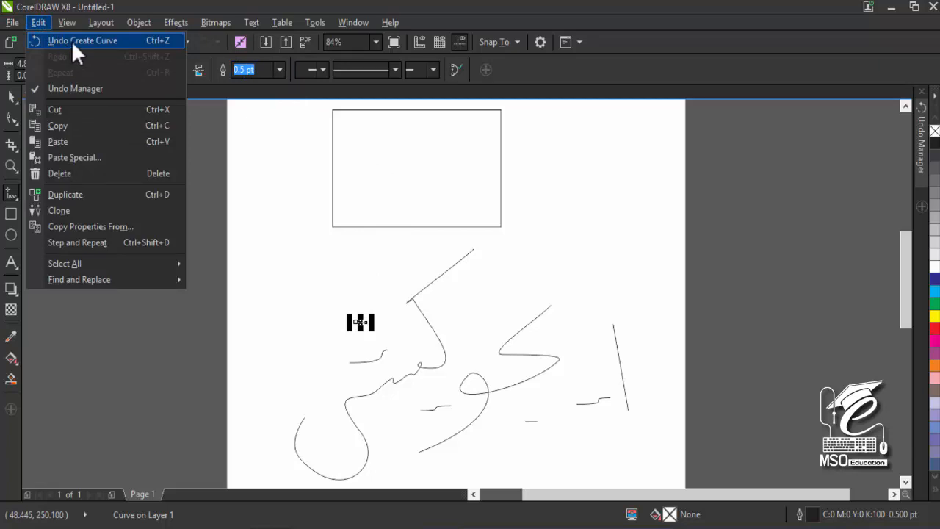
{"action": "left_click", "coordinate": [94, 41]}
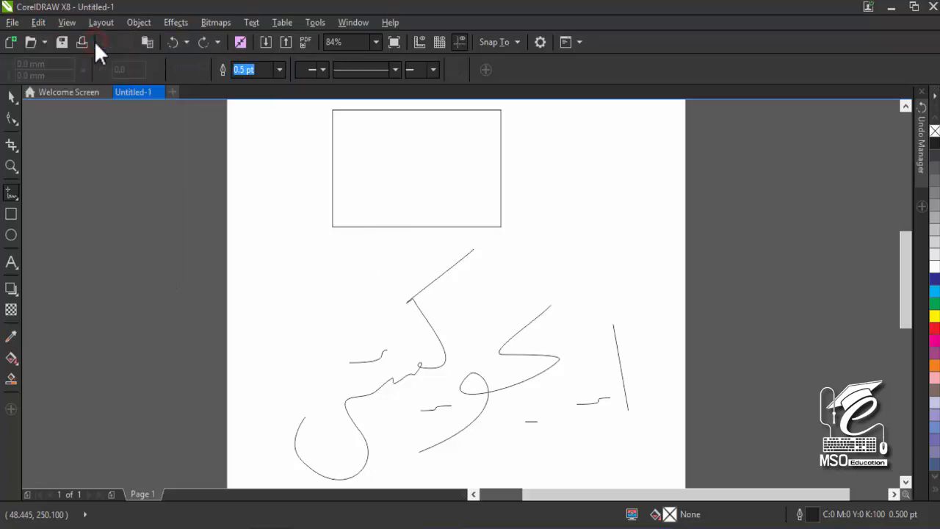
{"action": "left_click", "coordinate": [41, 20]}
{"action": "left_click", "coordinate": [54, 41]}
{"action": "left_click", "coordinate": [38, 21]}
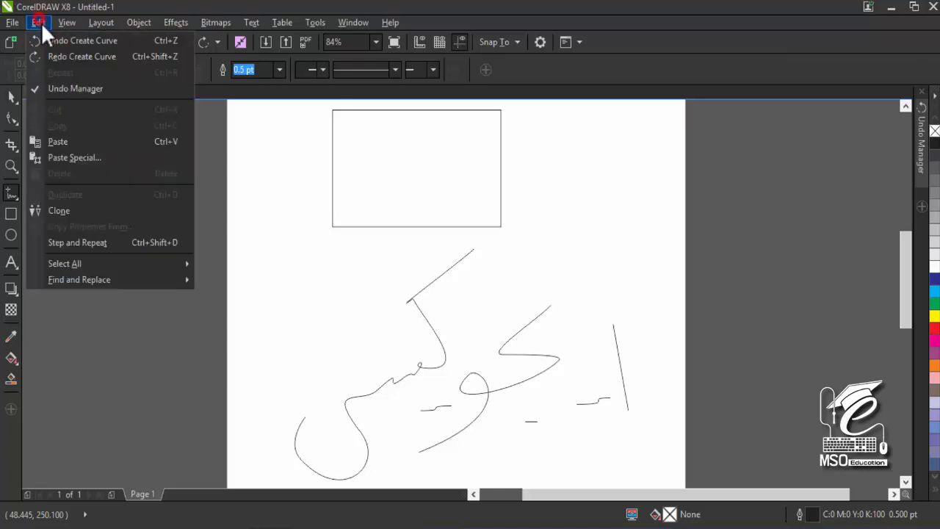
{"action": "left_click", "coordinate": [56, 41]}
{"action": "left_click", "coordinate": [37, 20]}
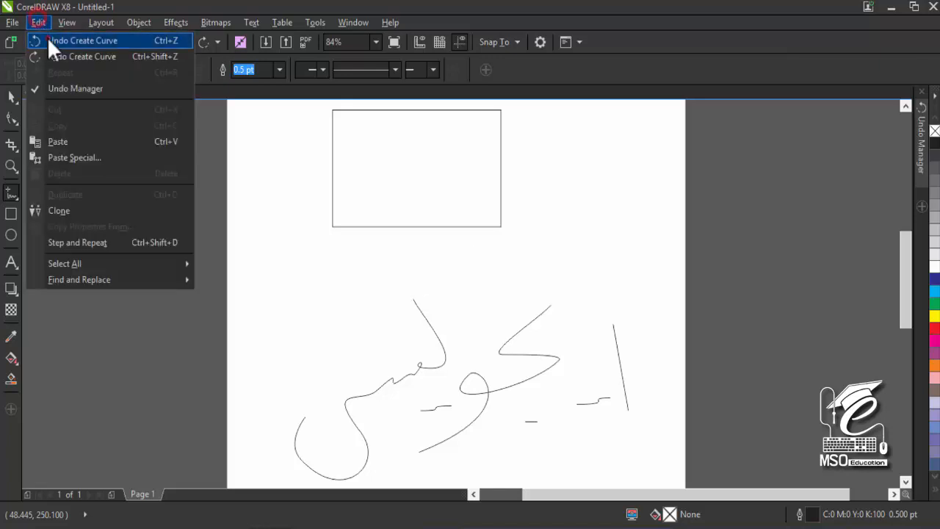
{"action": "left_click", "coordinate": [48, 38]}
{"action": "left_click", "coordinate": [37, 20]}
{"action": "left_click", "coordinate": [51, 42]}
{"action": "left_click", "coordinate": [41, 20]}
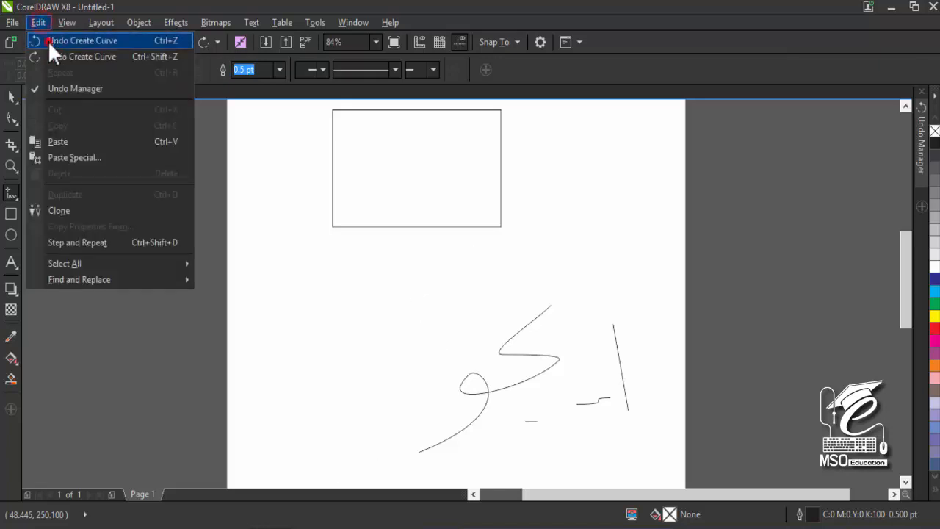
{"action": "left_click", "coordinate": [48, 41]}
{"action": "left_click", "coordinate": [42, 22]}
{"action": "left_click", "coordinate": [52, 46]}
{"action": "left_click", "coordinate": [41, 23]}
{"action": "left_click", "coordinate": [51, 46]}
{"action": "left_click", "coordinate": [40, 24]}
{"action": "left_click", "coordinate": [47, 40]}
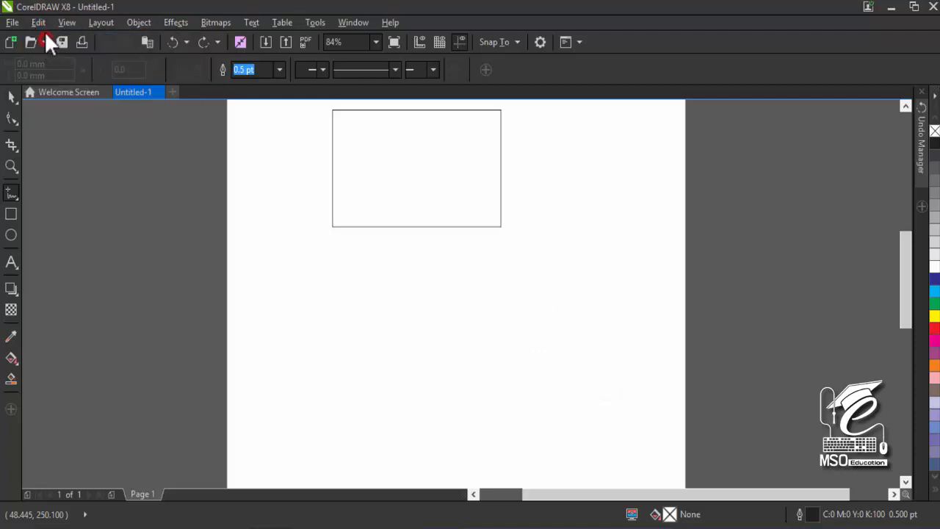
Redo all the freehand curves one by one to bring back the whole handwritten word
{"action": "left_click", "coordinate": [41, 22]}
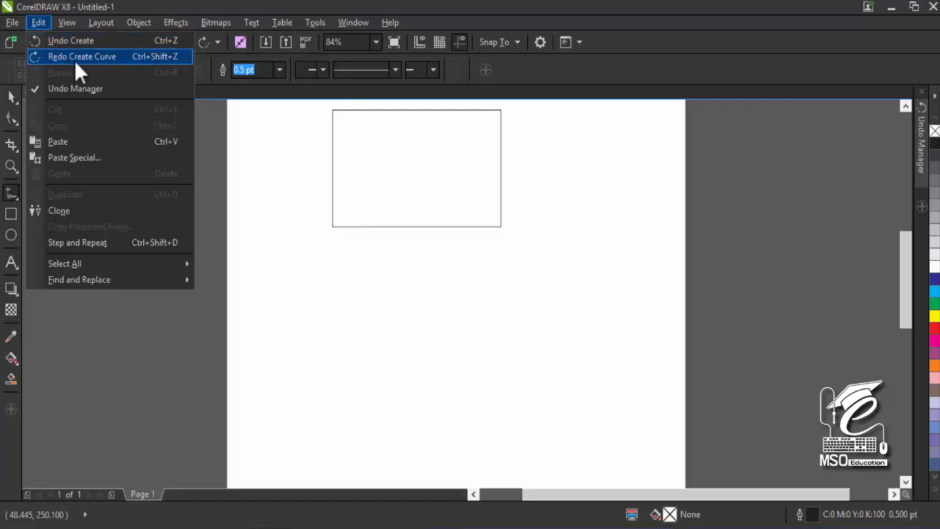
{"action": "left_click", "coordinate": [74, 58]}
{"action": "left_click", "coordinate": [41, 22]}
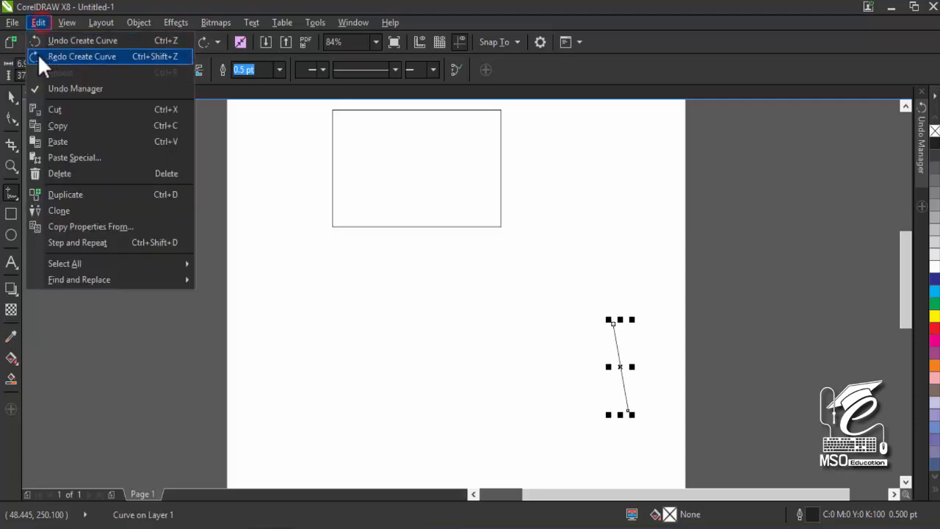
{"action": "left_click", "coordinate": [59, 62]}
{"action": "left_click", "coordinate": [39, 22]}
{"action": "left_click", "coordinate": [59, 58]}
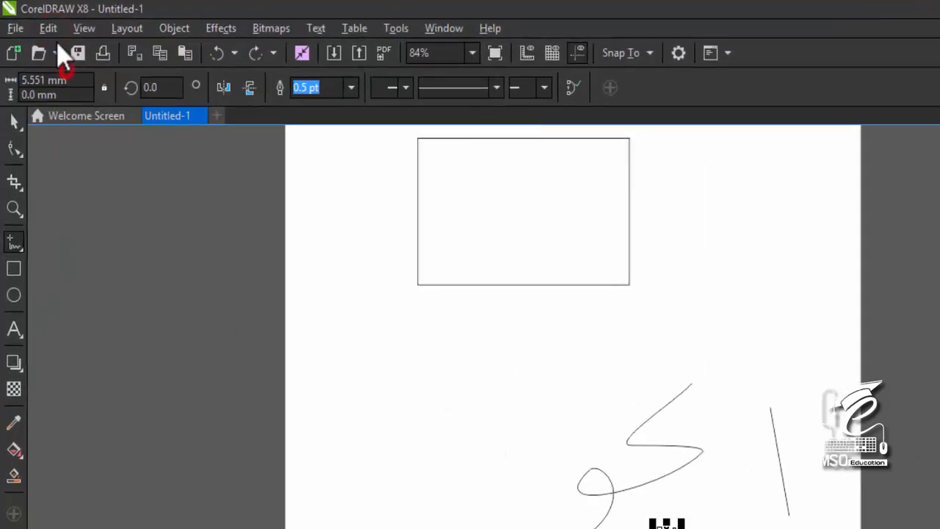
{"action": "left_click", "coordinate": [38, 22]}
{"action": "left_click", "coordinate": [88, 98]}
{"action": "left_click", "coordinate": [68, 41]}
{"action": "left_click", "coordinate": [88, 99]}
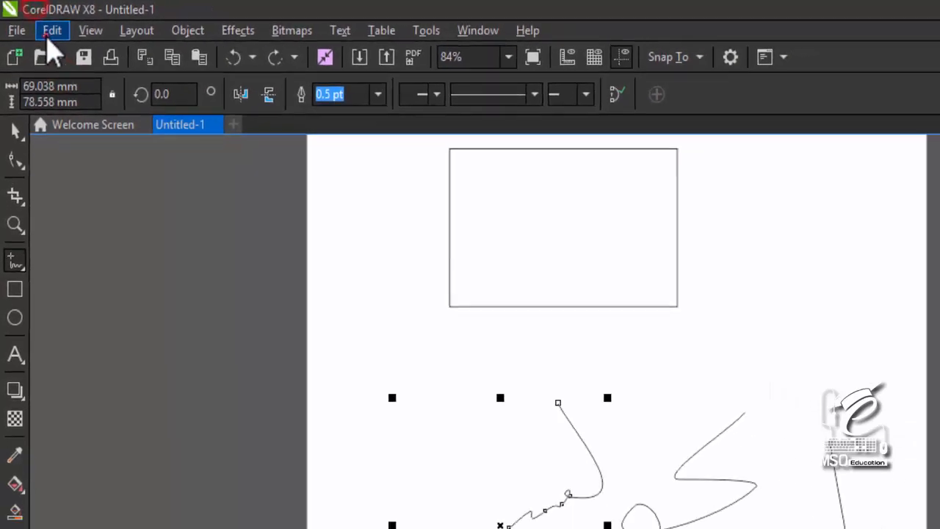
{"action": "left_click", "coordinate": [50, 31]}
{"action": "left_click", "coordinate": [69, 78]}
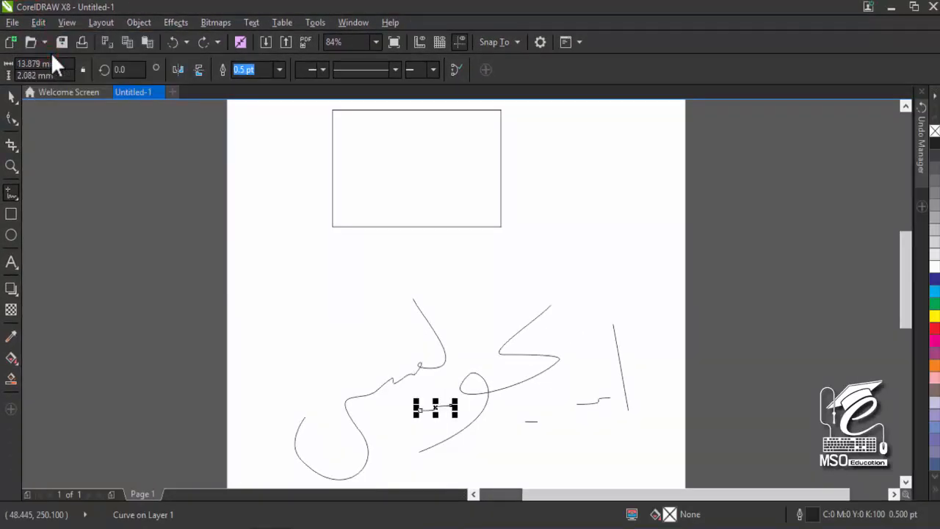
{"action": "key", "text": "ctrl+shift+z"}
{"action": "key", "text": "ctrl+shift+z"}
{"action": "key", "text": "ctrl+shift+z"}
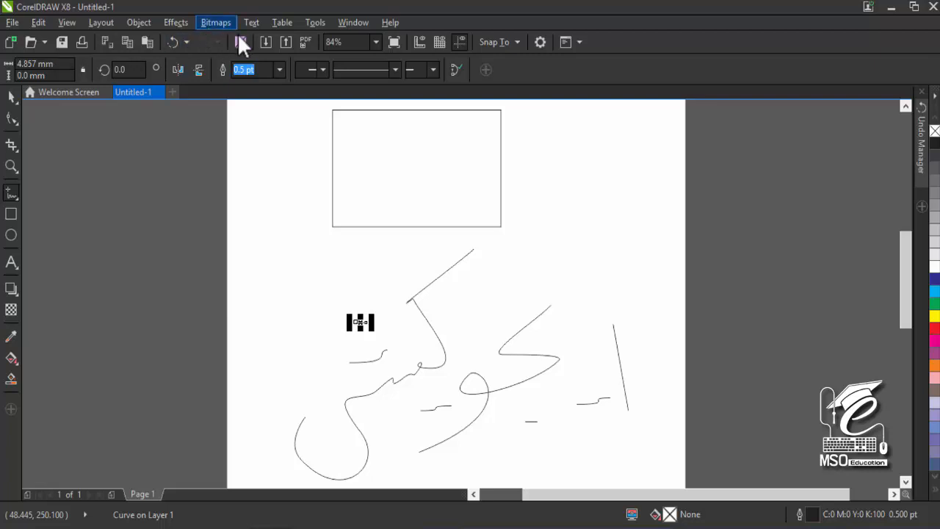
Open the General settings of the workspace options
{"action": "left_click", "coordinate": [314, 23]}
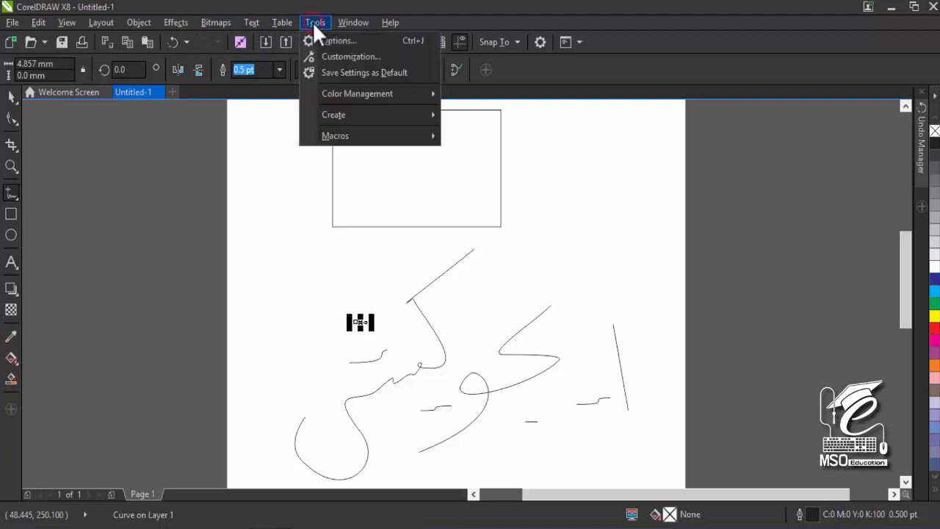
{"action": "left_click", "coordinate": [334, 40]}
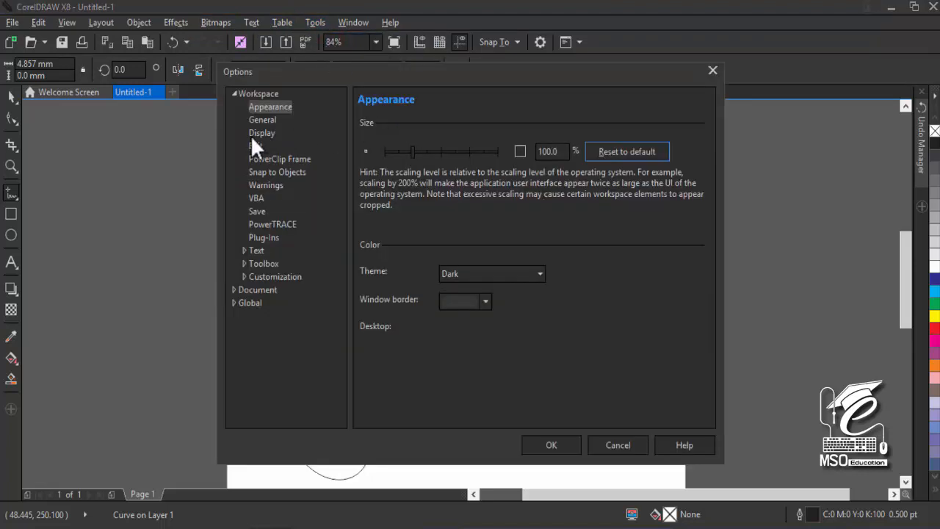
{"action": "left_click", "coordinate": [256, 124]}
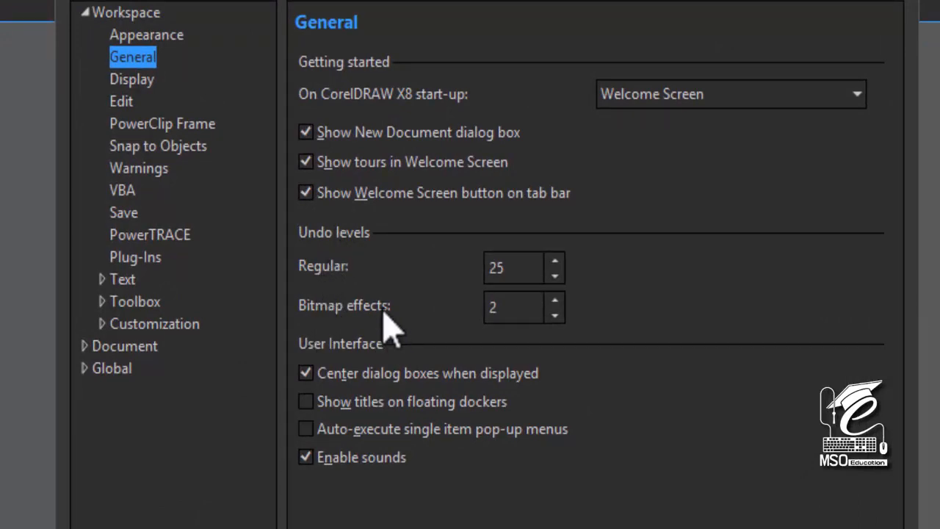
Set the regular undo levels to 1000
{"action": "double_click", "coordinate": [506, 269]}
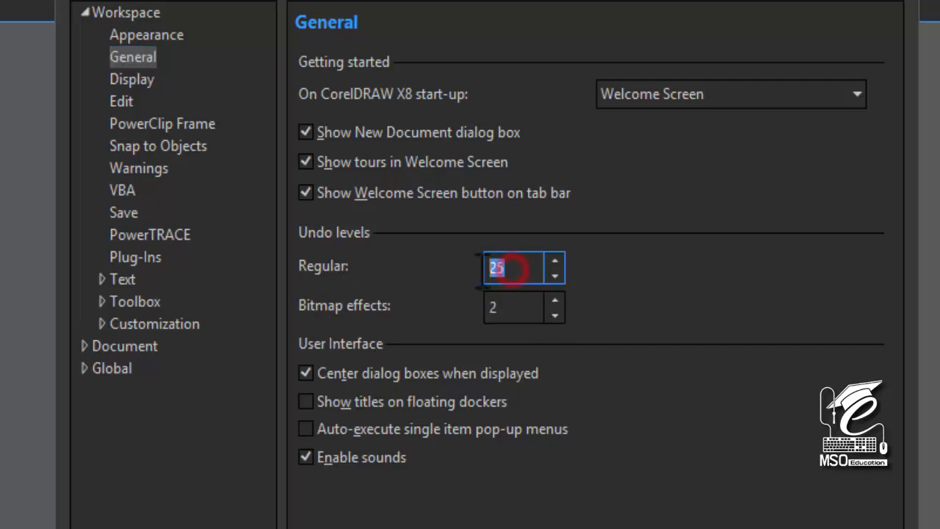
{"action": "left_click", "coordinate": [512, 271]}
{"action": "left_click_drag", "start_coordinate": [512, 270], "coordinate": [493, 273]}
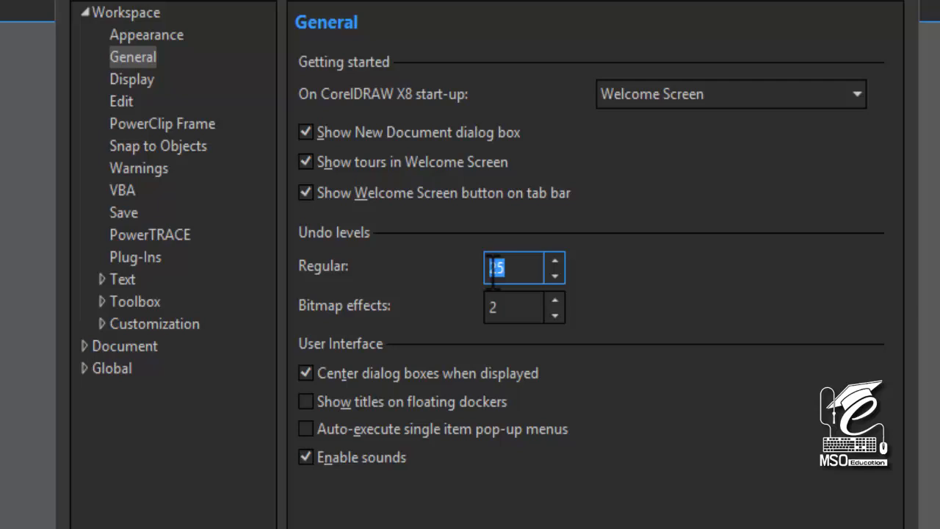
{"action": "left_click_drag", "start_coordinate": [524, 271], "coordinate": [487, 271]}
{"action": "type", "text": "1000"}
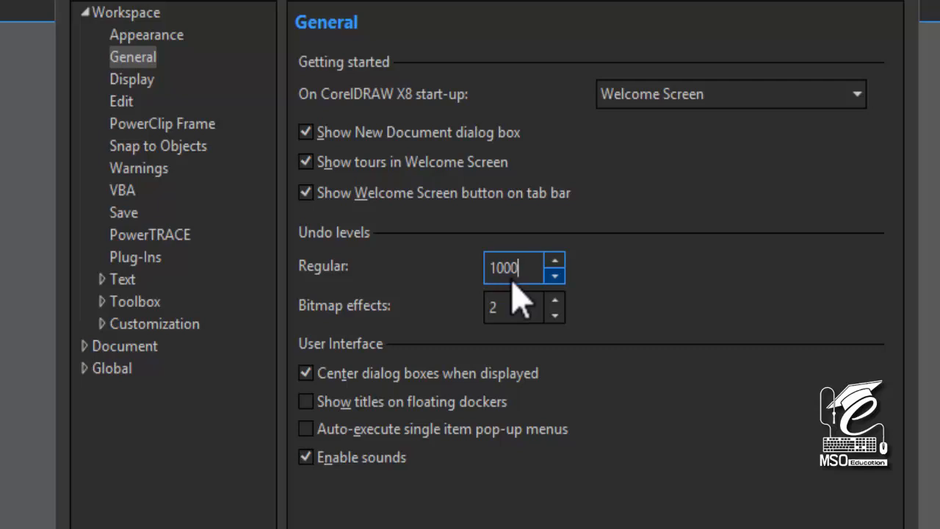
Set the regular undo levels to 50
{"action": "key", "text": "BackSpace"}
{"action": "key", "text": "BackSpace"}
{"action": "key", "text": "BackSpace"}
{"action": "key", "text": "BackSpace"}
{"action": "type", "text": "50"}
{"action": "left_click", "coordinate": [504, 311]}
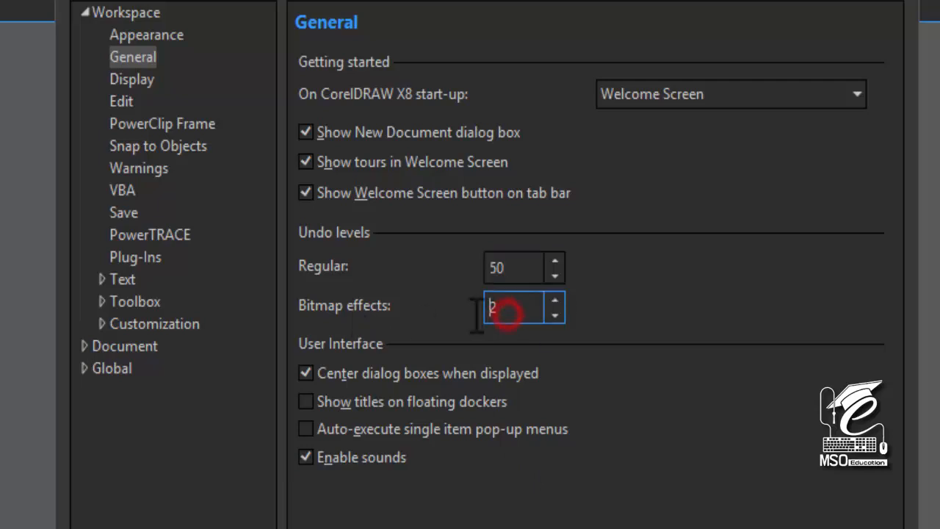
{"action": "double_click", "coordinate": [497, 308]}
{"action": "left_click_drag", "start_coordinate": [520, 268], "coordinate": [494, 267]}
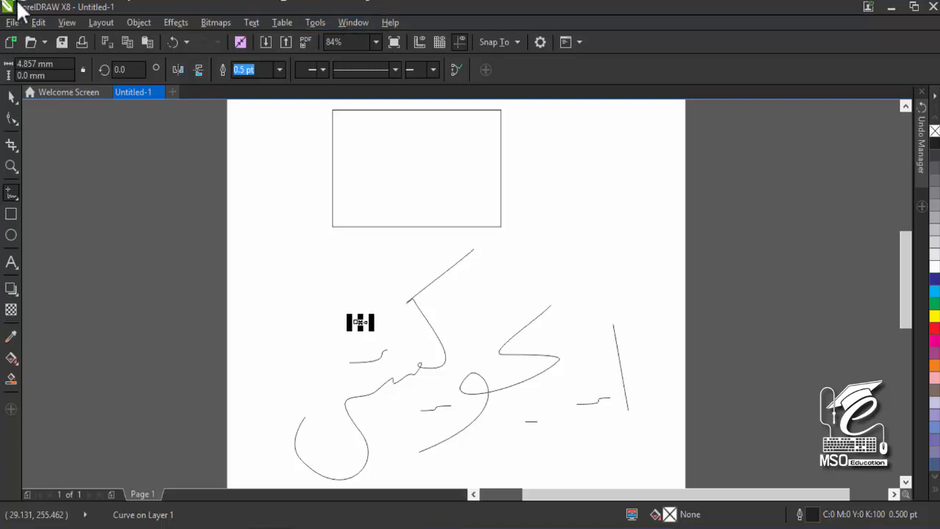
Hide the Undo Manager docker and show it again
{"action": "left_click", "coordinate": [34, 23]}
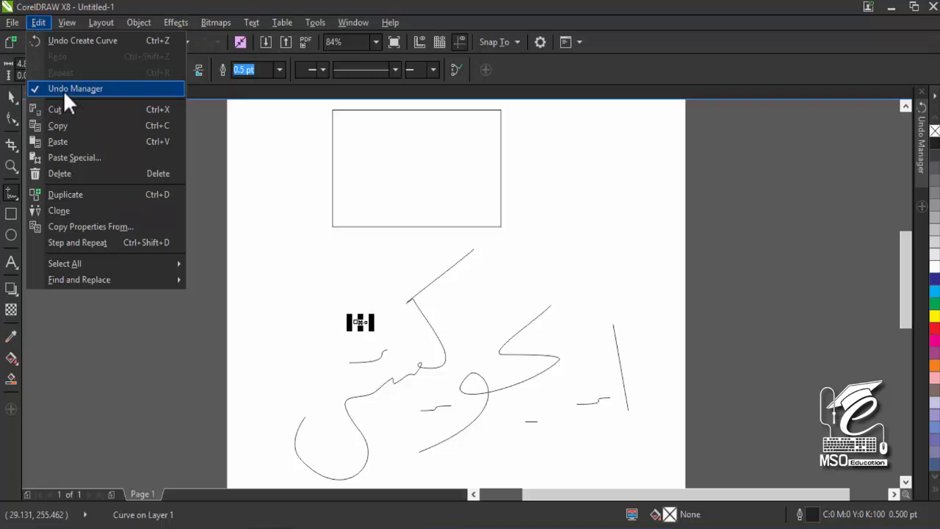
{"action": "left_click", "coordinate": [63, 90]}
{"action": "left_click", "coordinate": [38, 23]}
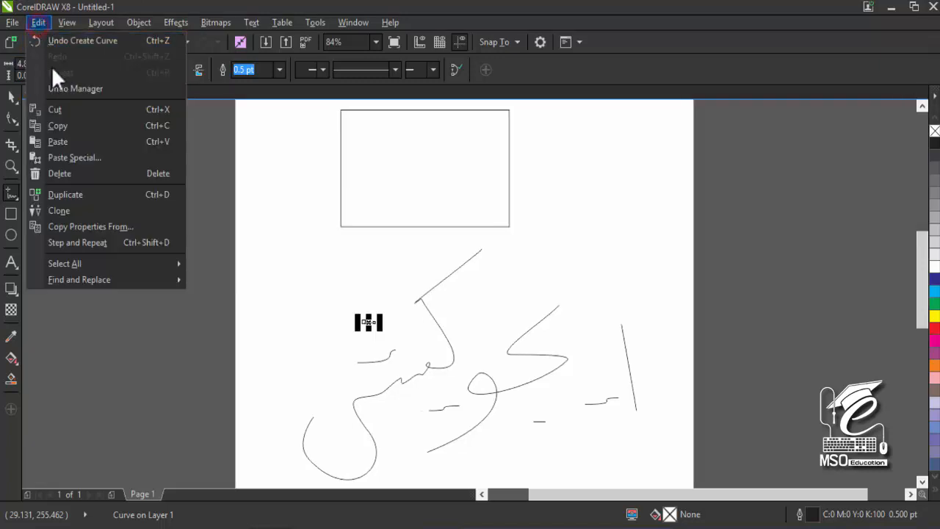
{"action": "left_click", "coordinate": [56, 91]}
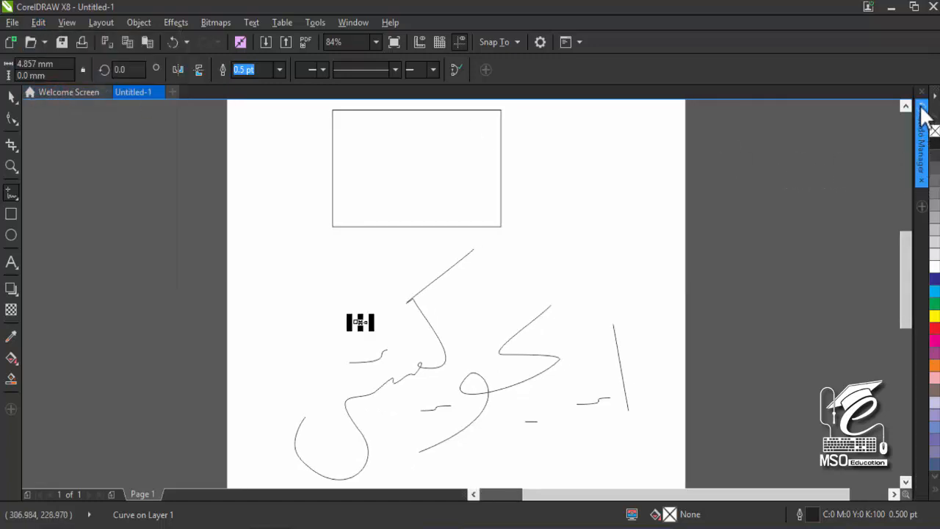
Expand the Undo Manager and roll the history back by the last two Create Curve actions
{"action": "left_click", "coordinate": [921, 166]}
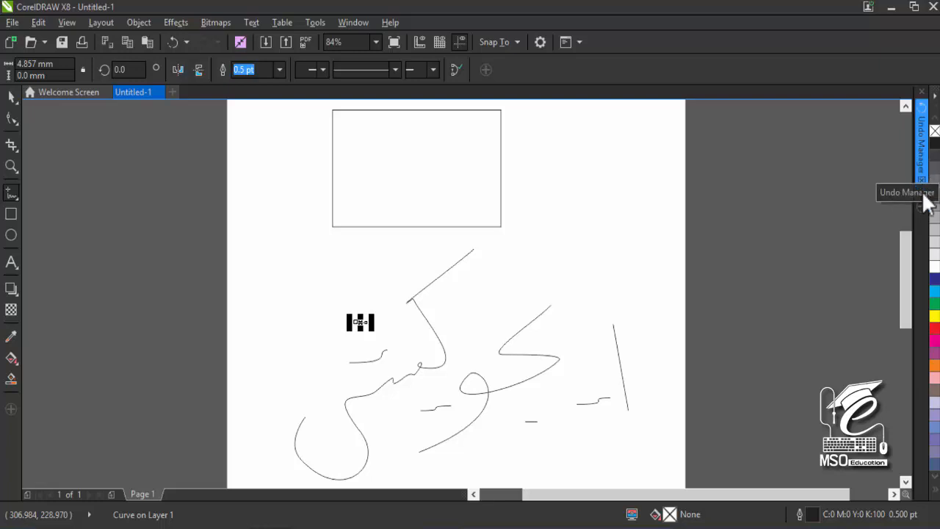
{"action": "left_click", "coordinate": [919, 149]}
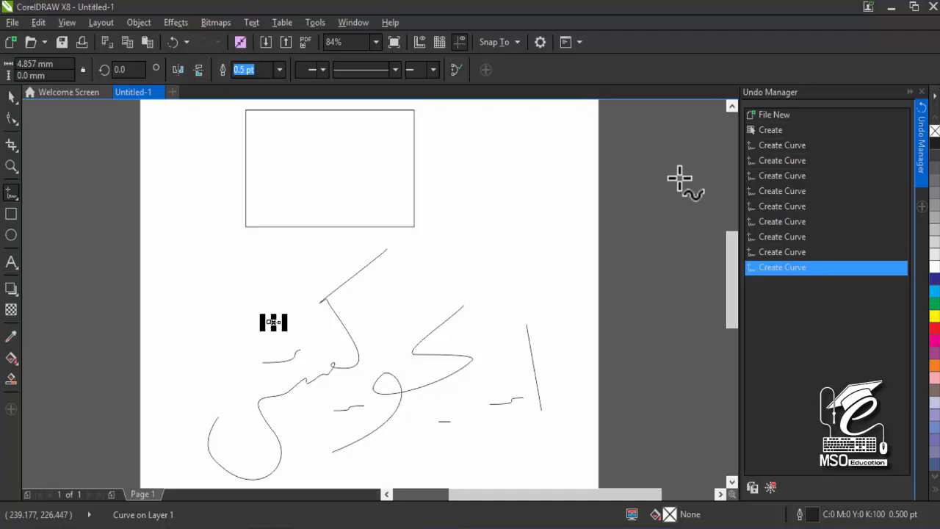
{"action": "left_click", "coordinate": [788, 249]}
{"action": "left_click", "coordinate": [786, 235]}
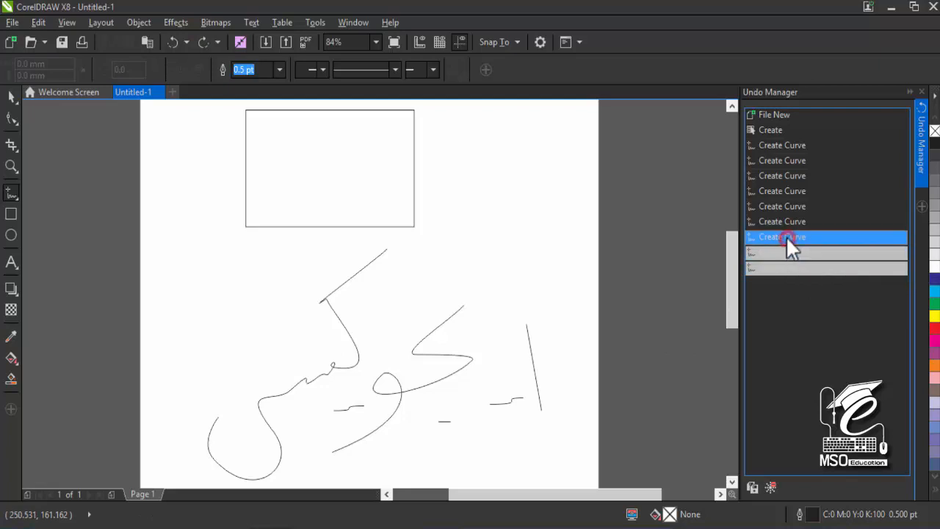
Roll the history back one entry at a time through the remaining Create Curve and Create actions to File New
{"action": "left_click", "coordinate": [785, 220]}
{"action": "left_click", "coordinate": [786, 206]}
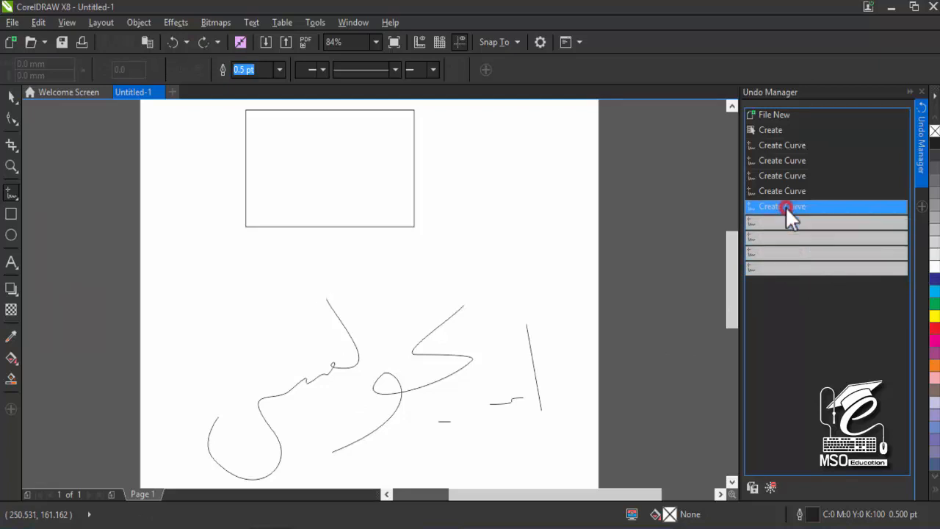
{"action": "left_click", "coordinate": [783, 191]}
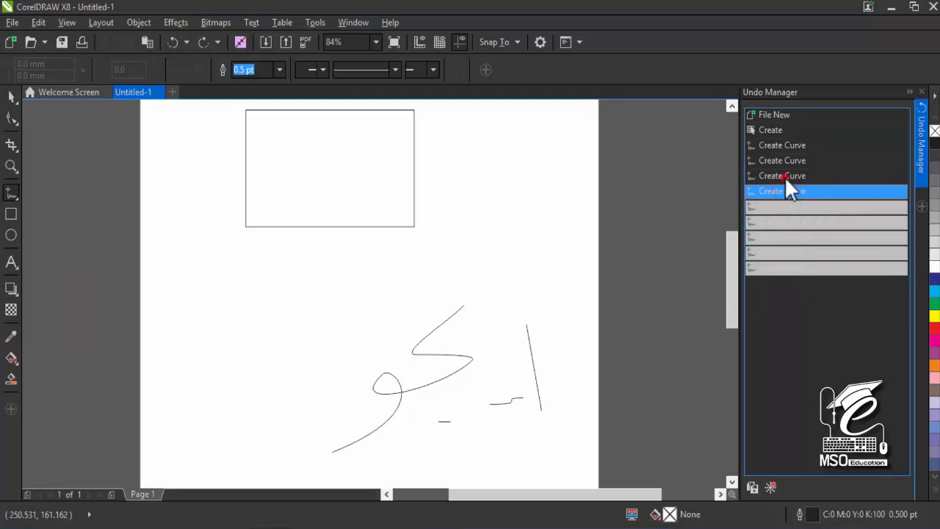
{"action": "left_click", "coordinate": [785, 176]}
{"action": "left_click", "coordinate": [784, 160]}
{"action": "left_click", "coordinate": [783, 145]}
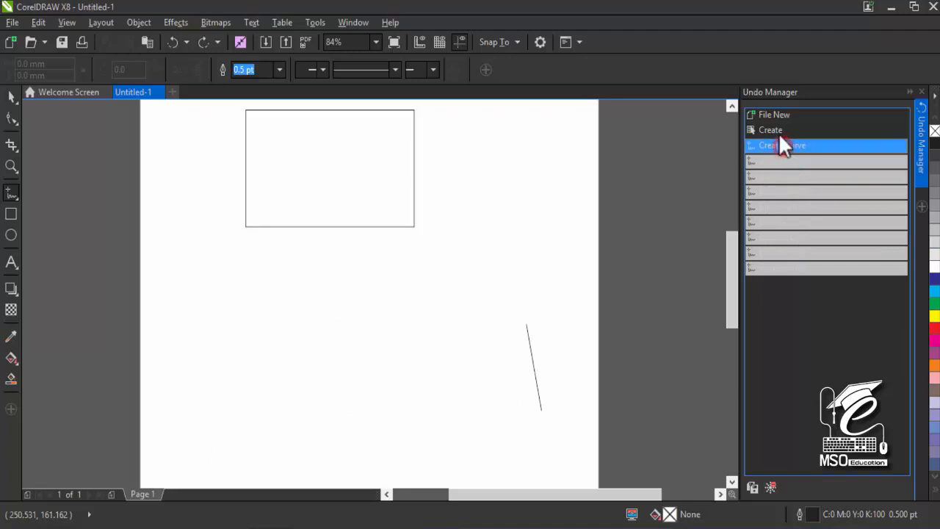
{"action": "left_click", "coordinate": [780, 131]}
{"action": "left_click", "coordinate": [781, 117]}
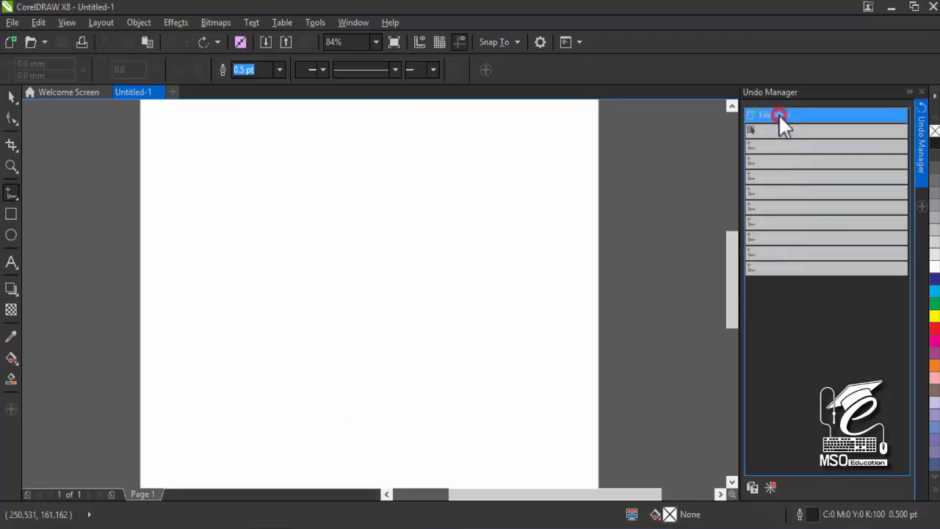
Activate the Pick tool and restore the whole drawing from the last entry in the Undo Manager history
{"action": "left_click", "coordinate": [10, 118]}
{"action": "left_click", "coordinate": [223, 225]}
{"action": "scroll", "coordinate": [223, 225], "scroll_direction": "down", "scroll_amount": 3}
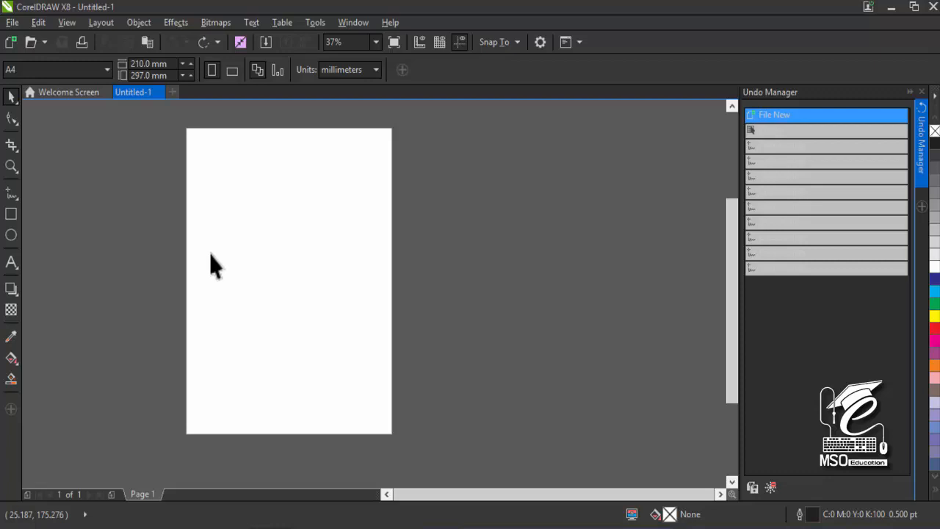
{"action": "scroll", "coordinate": [210, 255], "scroll_direction": "down", "scroll_amount": 2}
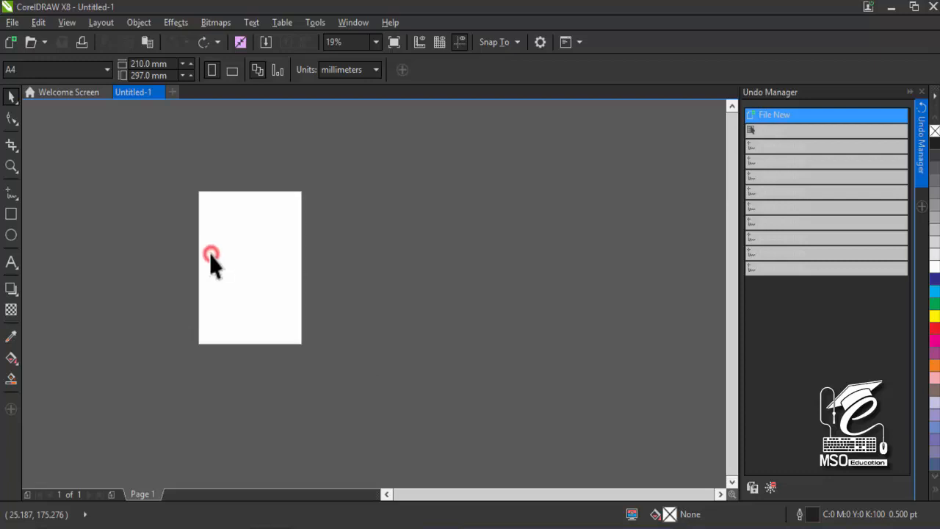
{"action": "scroll", "coordinate": [209, 253], "scroll_direction": "up", "scroll_amount": 2}
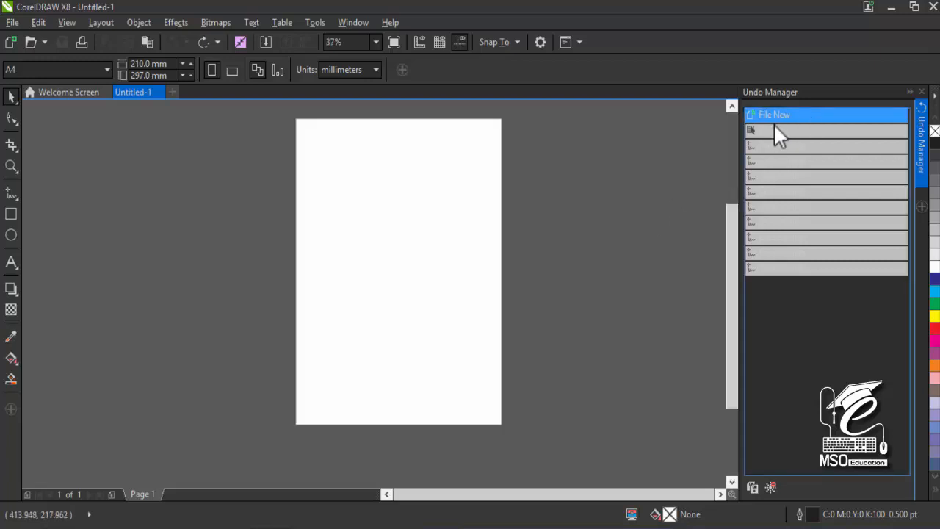
{"action": "left_click", "coordinate": [780, 269]}
{"action": "scroll", "coordinate": [373, 245], "scroll_direction": "up", "scroll_amount": 2}
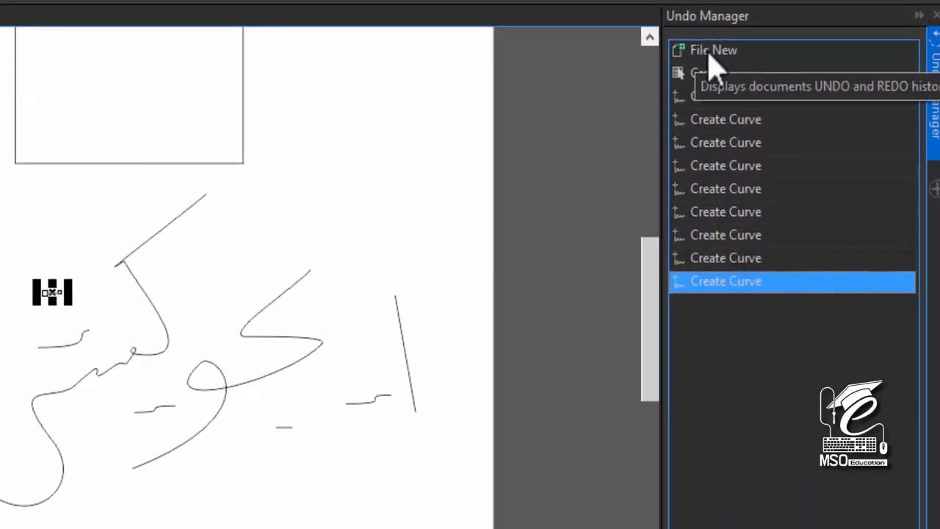
Roll the history back to File New, restore it to the last Create Curve entry, and select the rectangle
{"action": "left_click", "coordinate": [708, 56]}
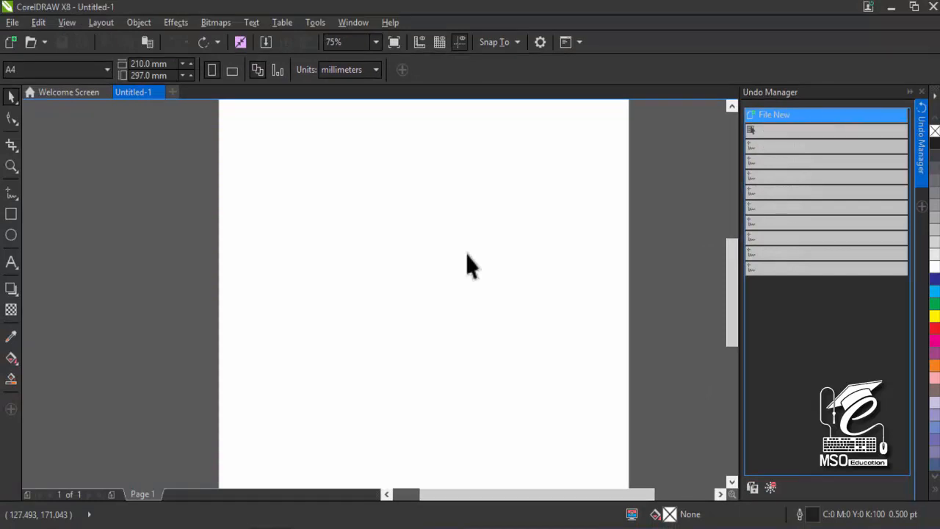
{"action": "left_click", "coordinate": [816, 269]}
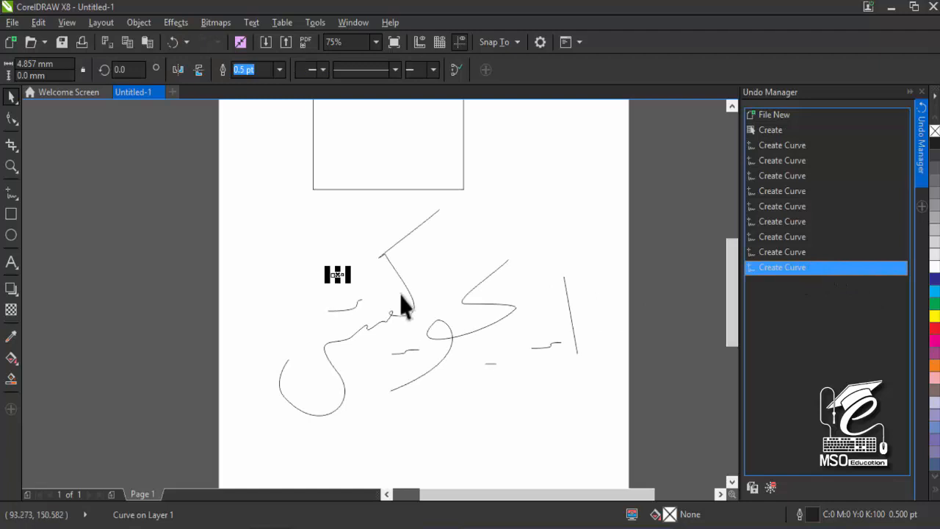
{"action": "scroll", "coordinate": [400, 294], "scroll_direction": "down", "scroll_amount": 2}
{"action": "scroll", "coordinate": [394, 272], "scroll_direction": "up", "scroll_amount": 2}
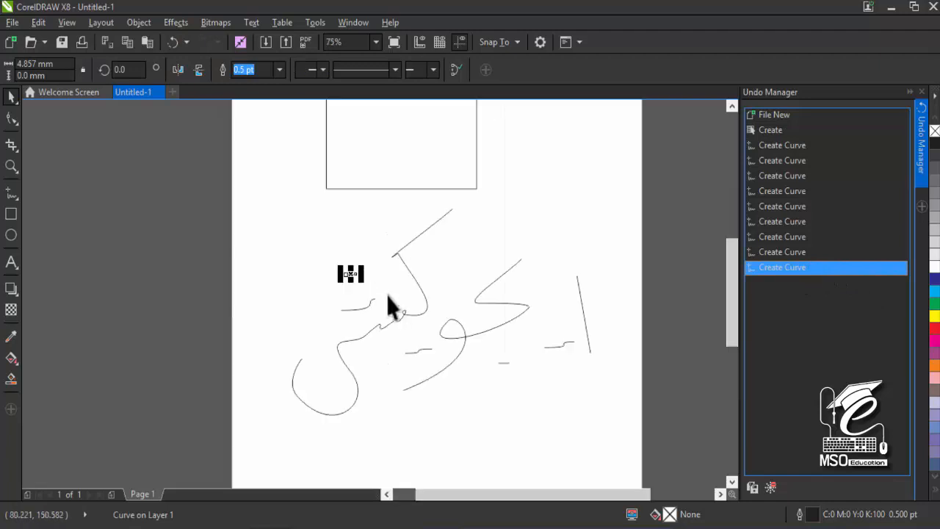
{"action": "scroll", "coordinate": [388, 297], "scroll_direction": "down", "scroll_amount": 2}
{"action": "left_click", "coordinate": [425, 232]}
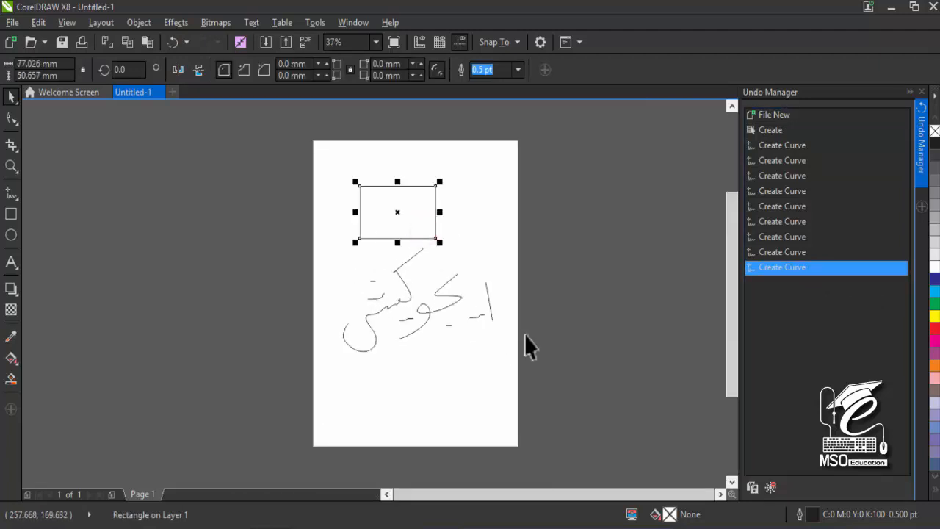
Save the drawing to the Desktop as a CorelDRAW (CDR) file named MSO
{"action": "left_click", "coordinate": [61, 42]}
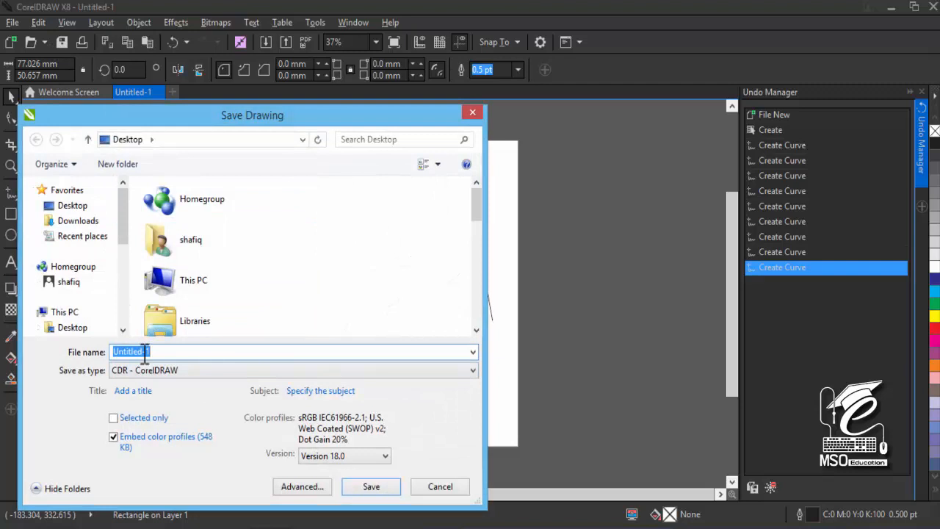
{"action": "type", "text": "MSO"}
{"action": "key", "text": "BackSpace"}
{"action": "type", "text": "O"}
{"action": "left_click", "coordinate": [365, 487]}
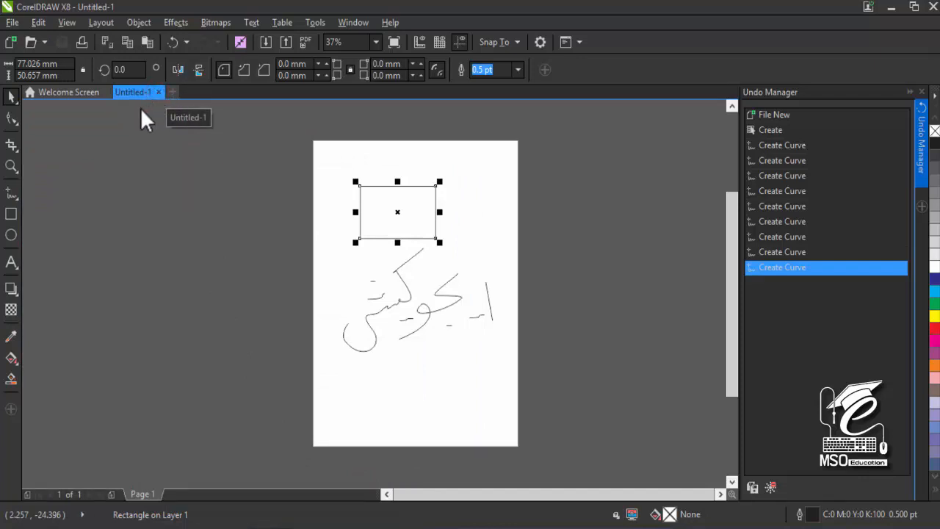
Close the drawing and reopen MSO.cdr from the recent files
{"action": "left_click", "coordinate": [159, 93]}
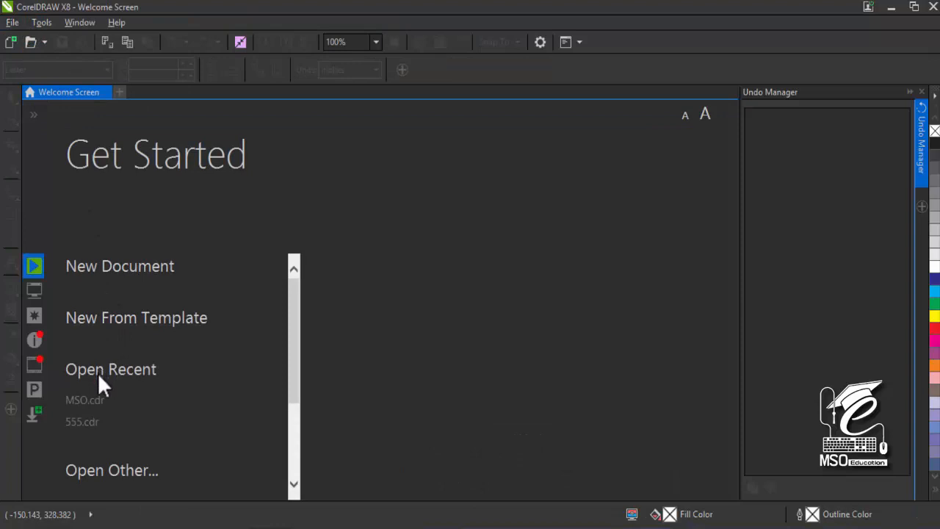
{"action": "mouse_move", "coordinate": [94, 408]}
{"action": "left_click", "coordinate": [84, 404]}
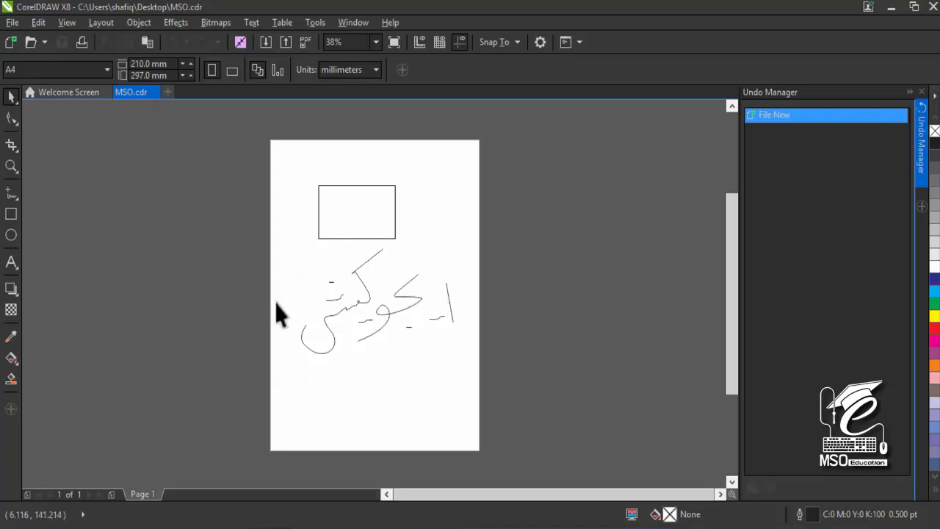
Draw an ellipse about 31 by 35 mm to the left of the handwritten curves, filling it blue and finally yellow
{"action": "scroll", "coordinate": [353, 330], "scroll_direction": "up", "scroll_amount": 2}
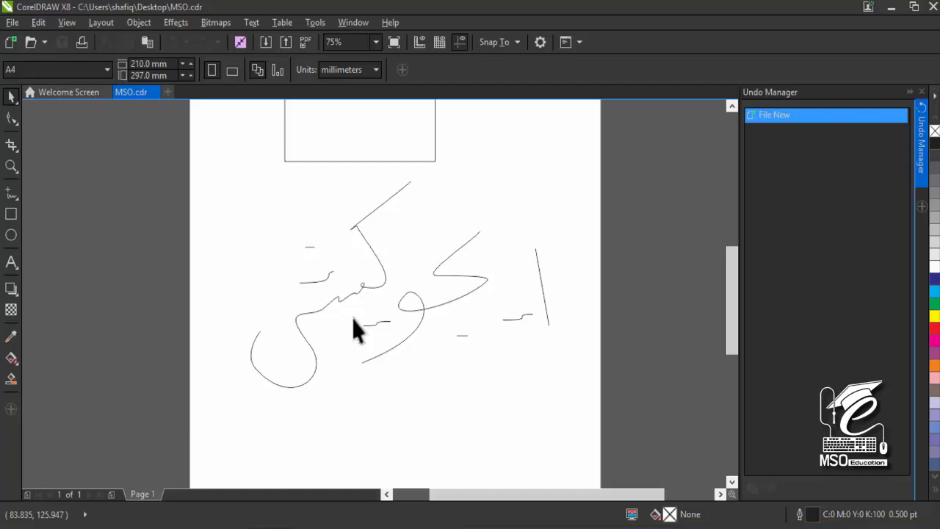
{"action": "left_click", "coordinate": [12, 235]}
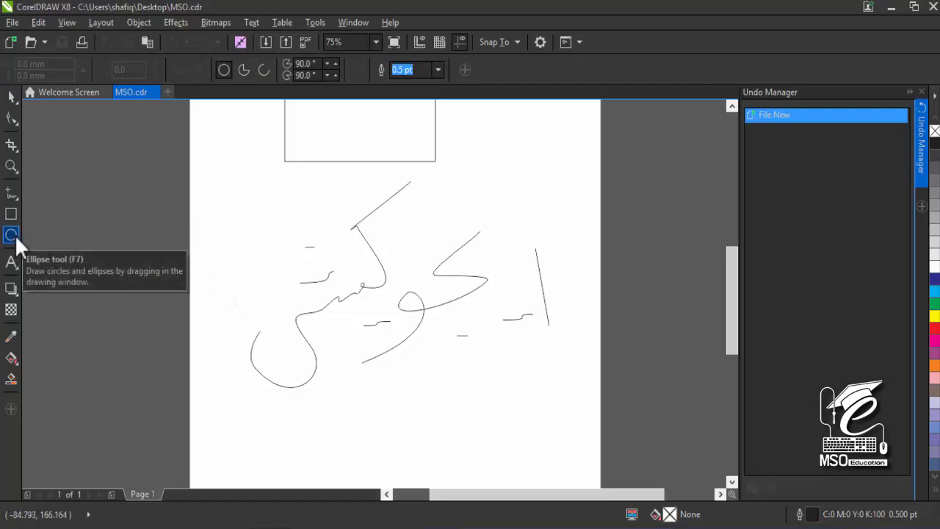
{"action": "left_click_drag", "start_coordinate": [216, 211], "coordinate": [281, 287]}
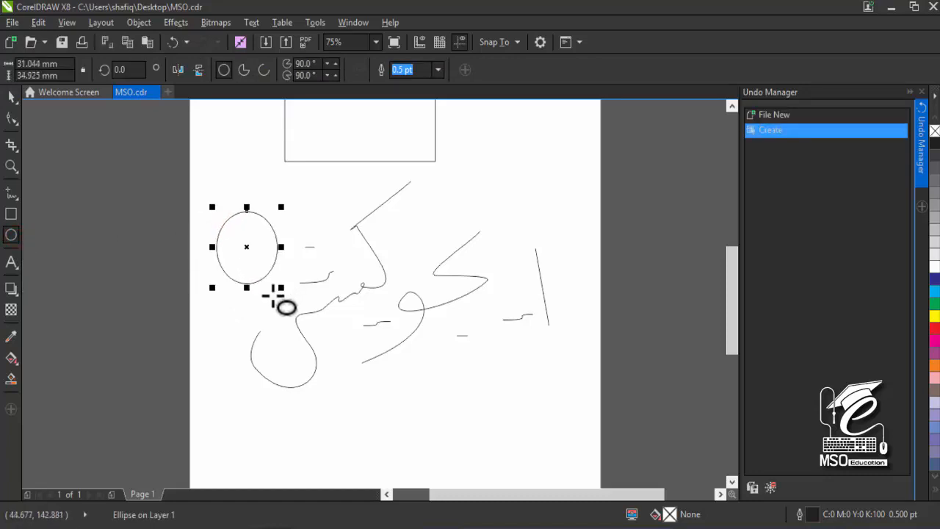
{"action": "left_click", "coordinate": [935, 277]}
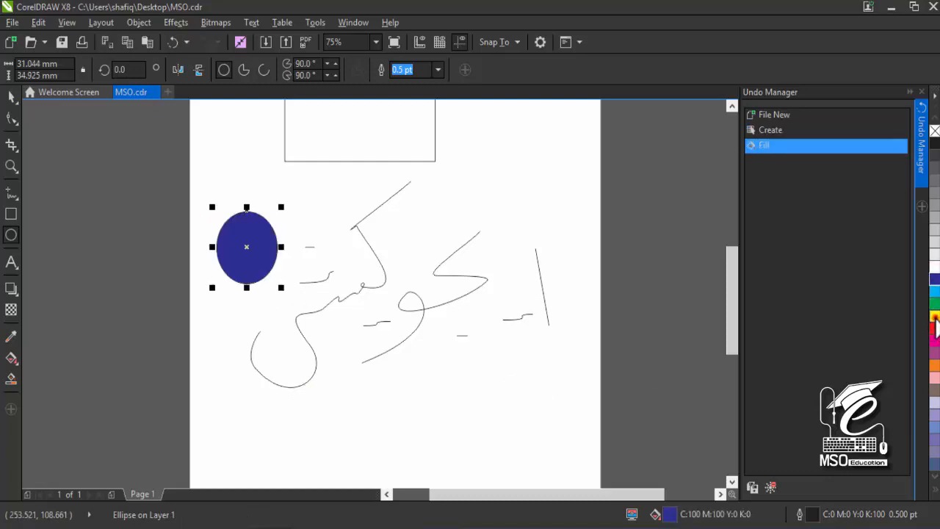
{"action": "left_click", "coordinate": [935, 316]}
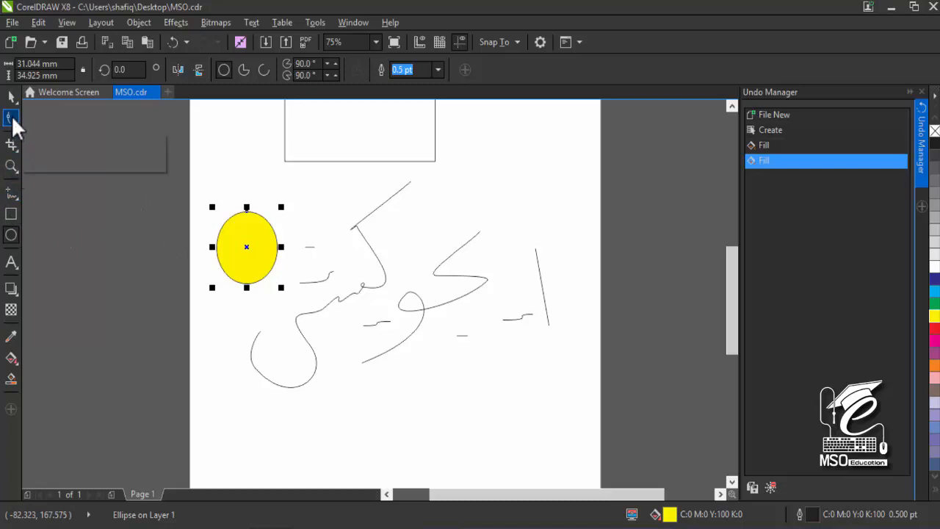
Draw a table with 3 rows and 4 columns below the handwritten curves, plus a second, overlapping table, and delete the second one
{"action": "left_click", "coordinate": [15, 263]}
{"action": "left_click", "coordinate": [55, 265]}
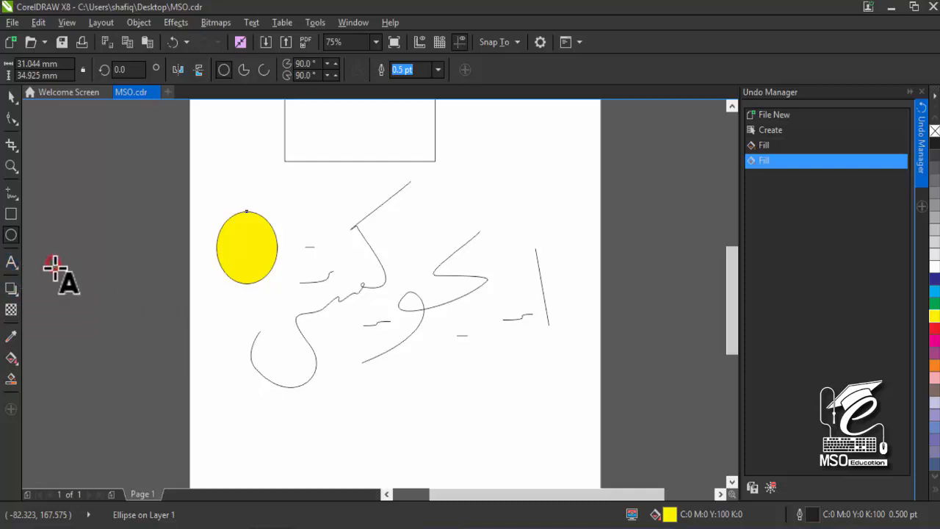
{"action": "left_click", "coordinate": [12, 266]}
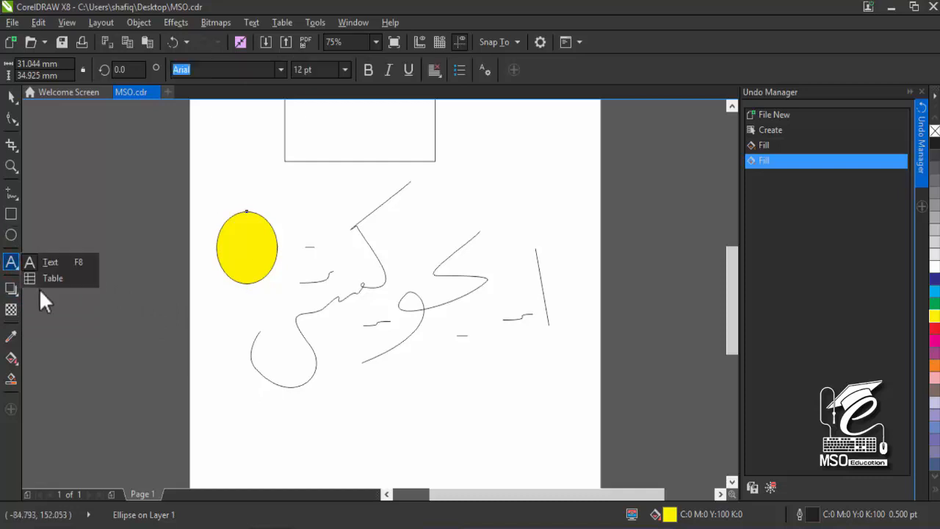
{"action": "left_click", "coordinate": [45, 278]}
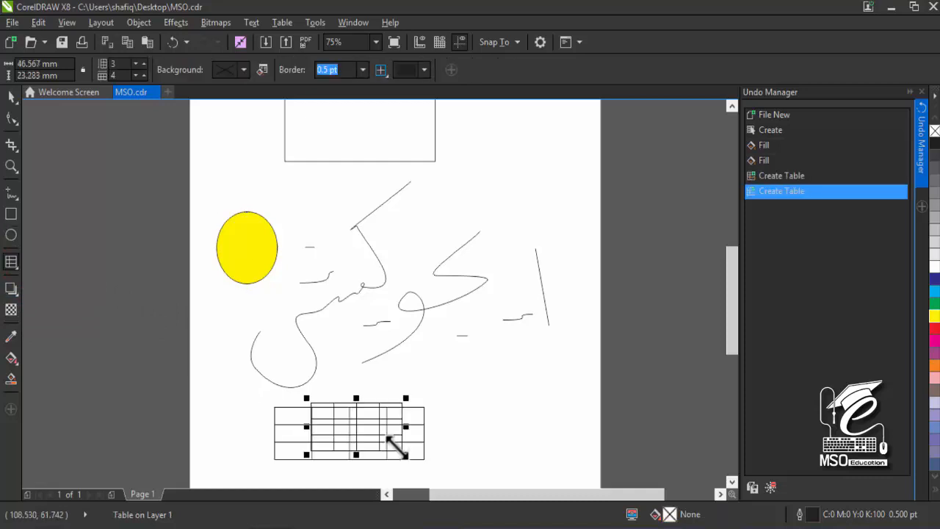
Add the artistic text "MSOE" in 24 pt Arial just above the table
{"action": "left_click", "coordinate": [11, 262]}
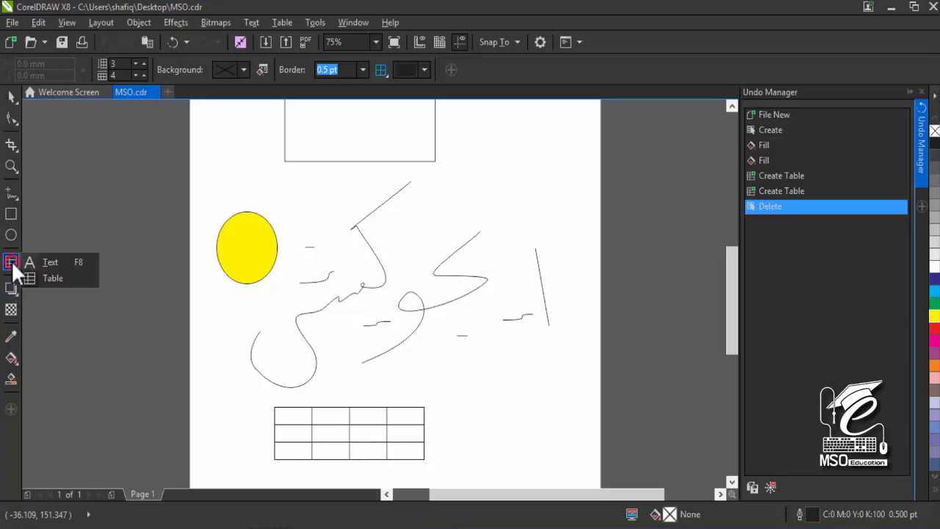
{"action": "left_click", "coordinate": [51, 262]}
{"action": "left_click", "coordinate": [335, 393]}
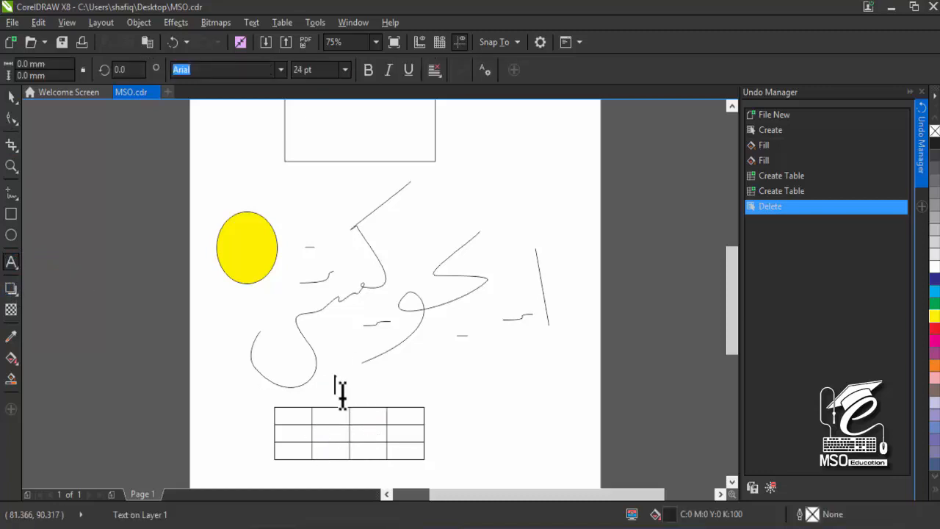
{"action": "type", "text": "M"}
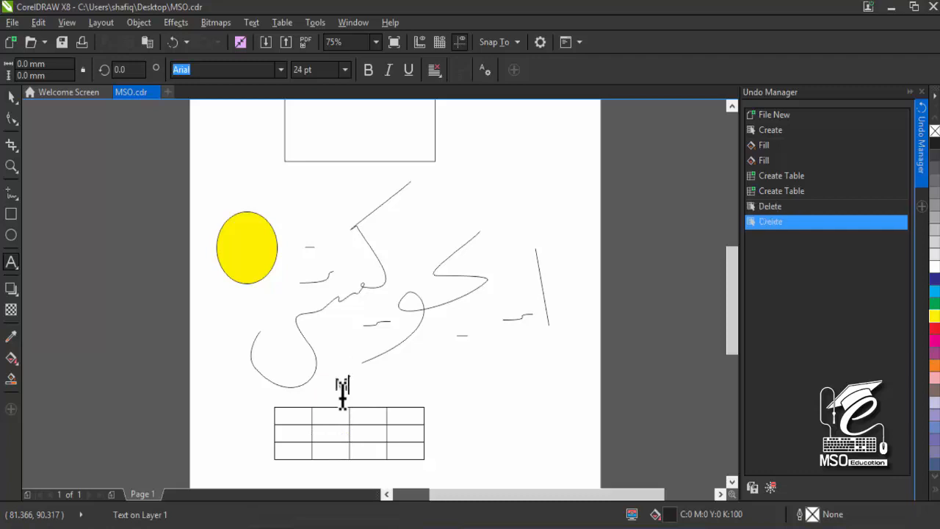
{"action": "type", "text": "SO "}
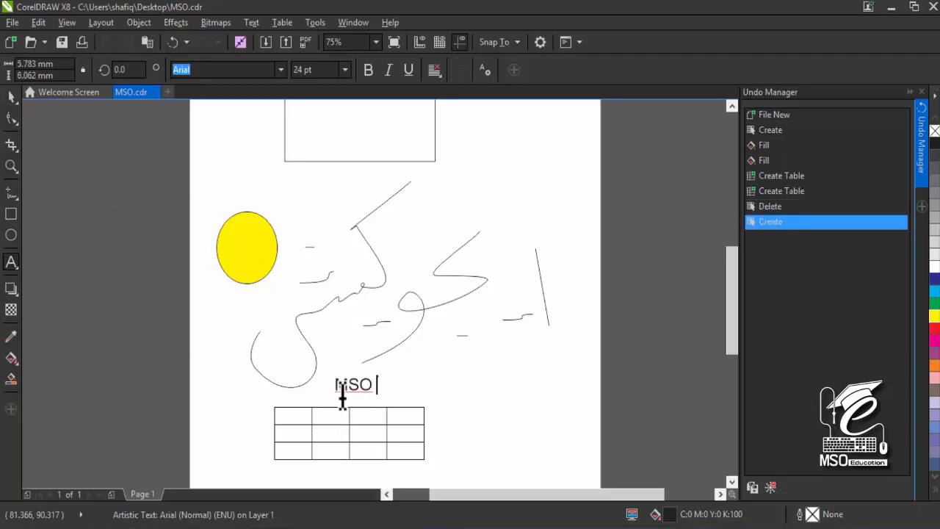
{"action": "type", "text": "E"}
Move the rectangle slightly down and to the right with the Pick tool
{"action": "left_click", "coordinate": [11, 97]}
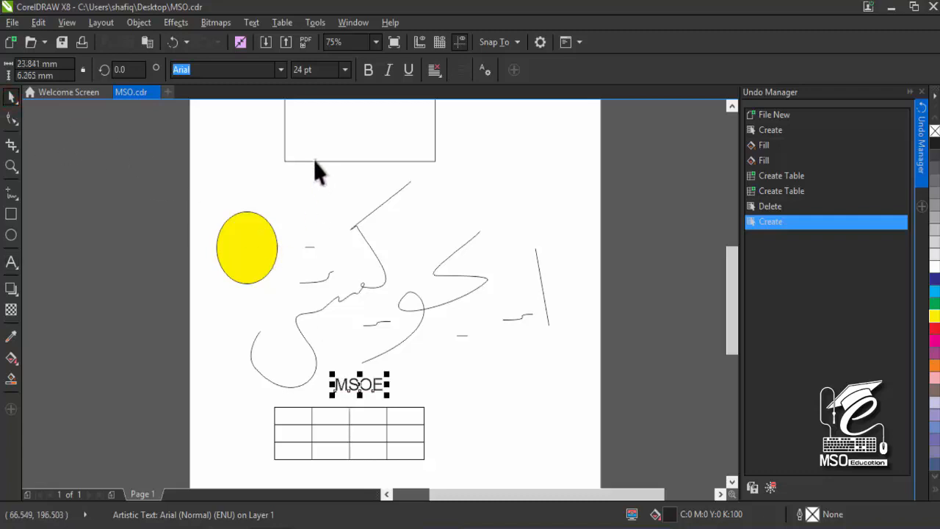
{"action": "left_click_drag", "start_coordinate": [313, 159], "coordinate": [328, 178]}
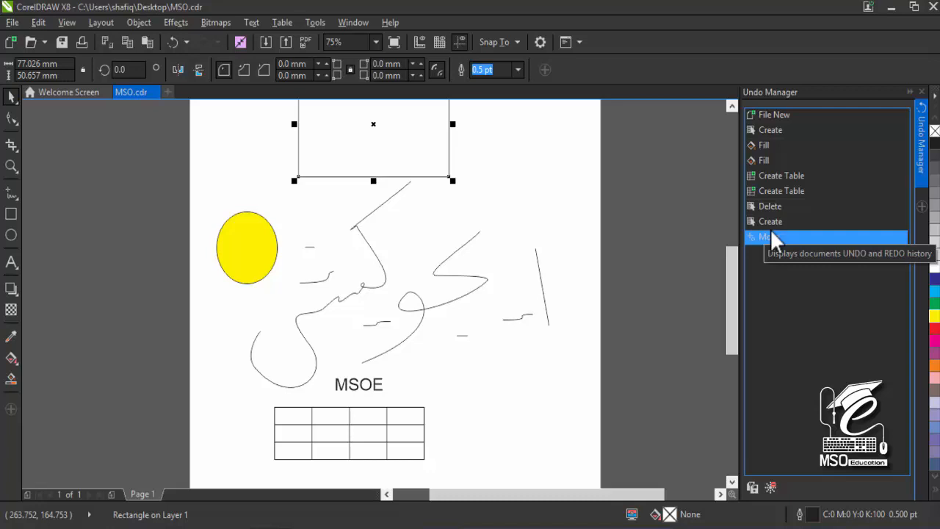
Undo all eight actions made since MSO.cdr was reopened, back to File New
{"action": "key", "text": "ctrl+z"}
{"action": "key", "text": "ctrl+z"}
{"action": "key", "text": "ctrl+z"}
{"action": "key", "text": "ctrl+z"}
{"action": "key", "text": "ctrl+z"}
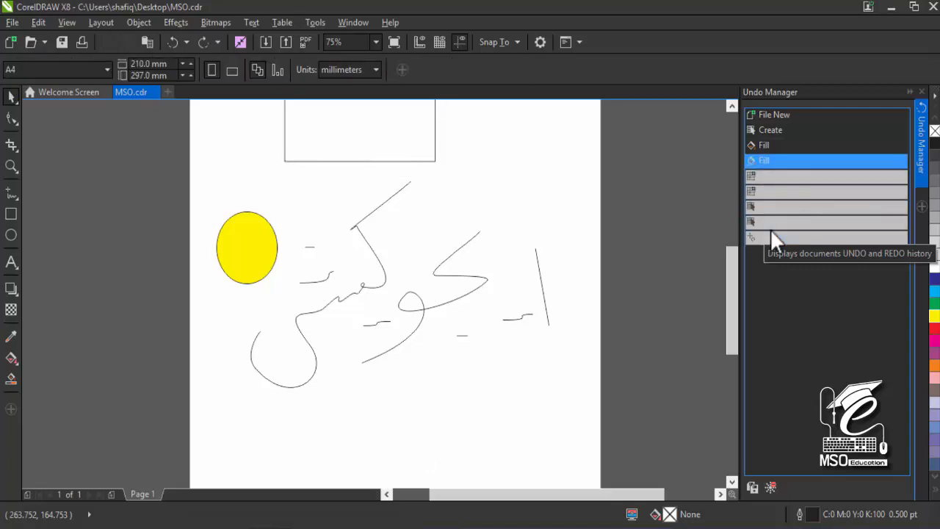
{"action": "key", "text": "ctrl+z"}
{"action": "key", "text": "ctrl+z"}
{"action": "key", "text": "ctrl+z"}
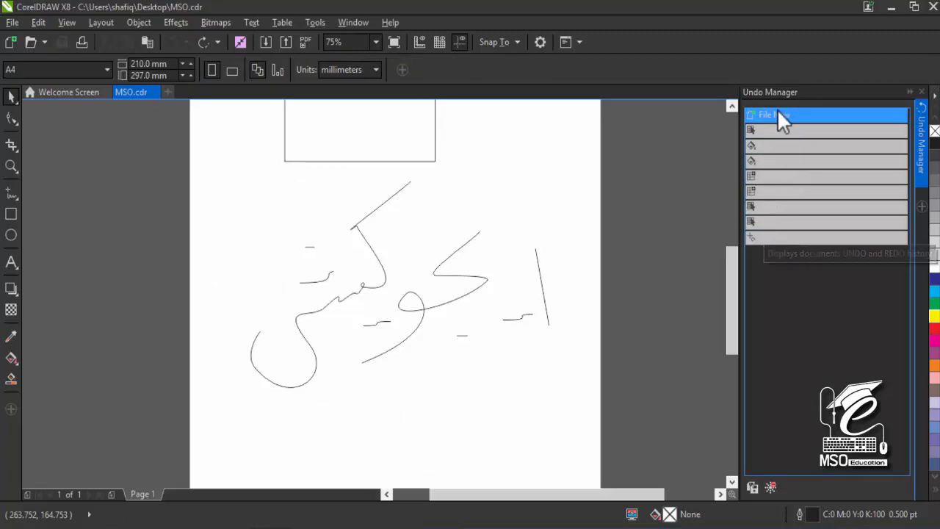
Restore all the undone actions up to the Move entry in the Undo Manager and select the large handwritten curve
{"action": "left_click", "coordinate": [793, 237]}
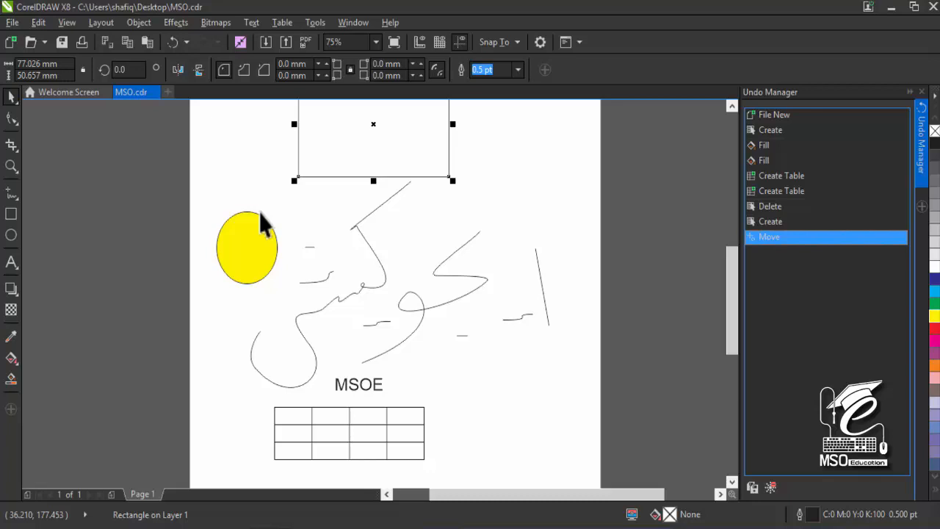
{"action": "left_click", "coordinate": [343, 253]}
{"action": "scroll", "coordinate": [343, 248], "scroll_direction": "down", "scroll_amount": 5}
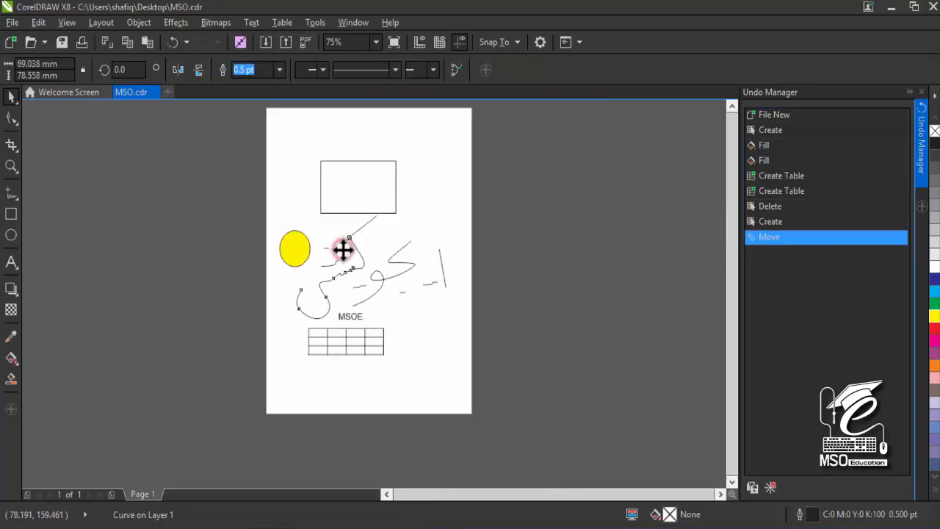
{"action": "scroll", "coordinate": [311, 230], "scroll_direction": "up", "scroll_amount": 4}
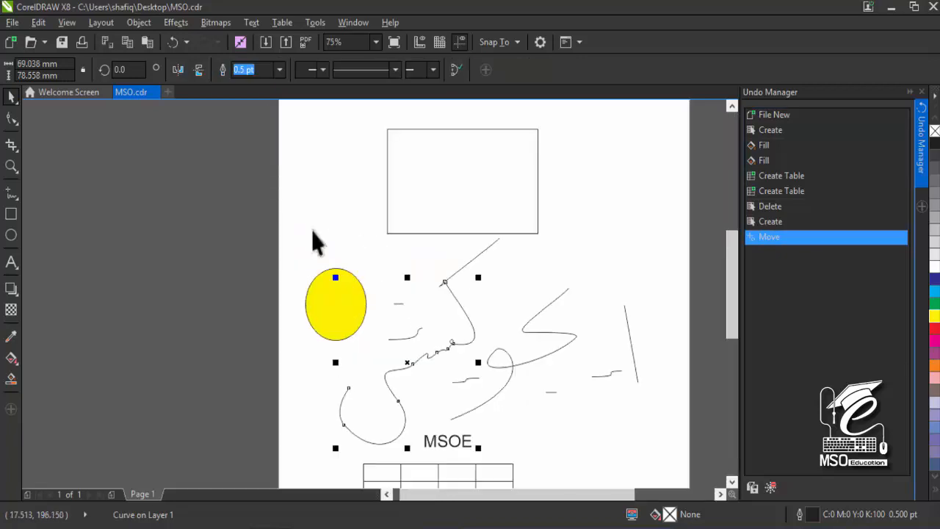
Revert MSO.cdr to its last saved version, discarding all current changes
{"action": "scroll", "coordinate": [312, 230], "scroll_direction": "down", "scroll_amount": 2}
{"action": "left_click", "coordinate": [12, 22]}
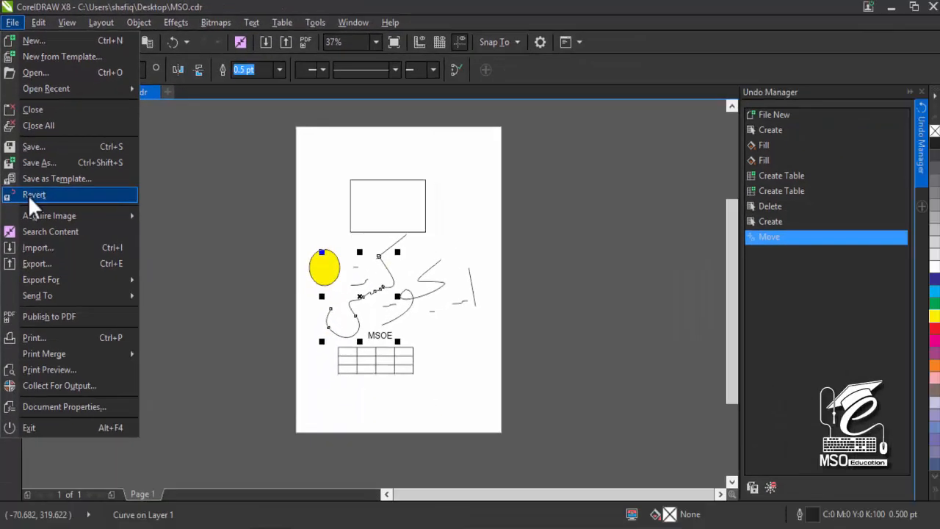
{"action": "left_click", "coordinate": [34, 195]}
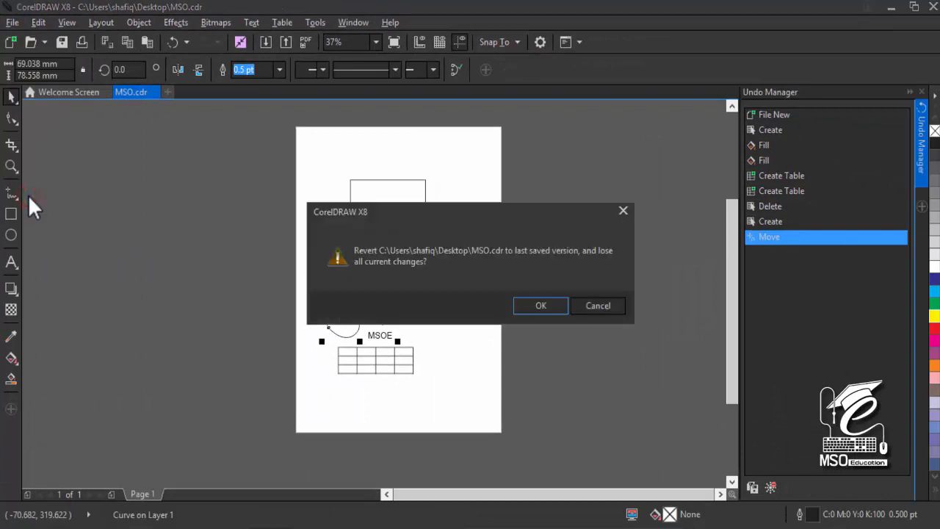
{"action": "left_click", "coordinate": [517, 308]}
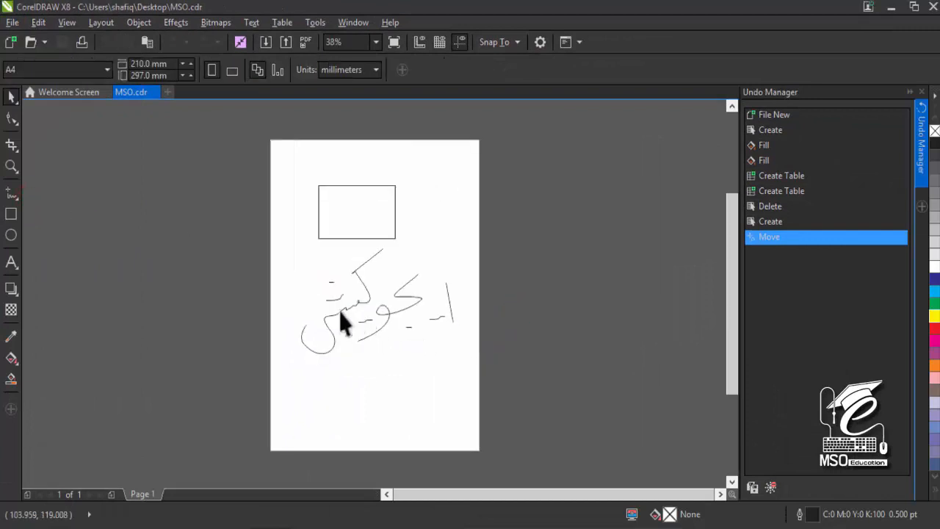
Move the rectangle slightly to the right and check which last action the Repeat command offers
{"action": "left_click_drag", "start_coordinate": [325, 185], "coordinate": [342, 186]}
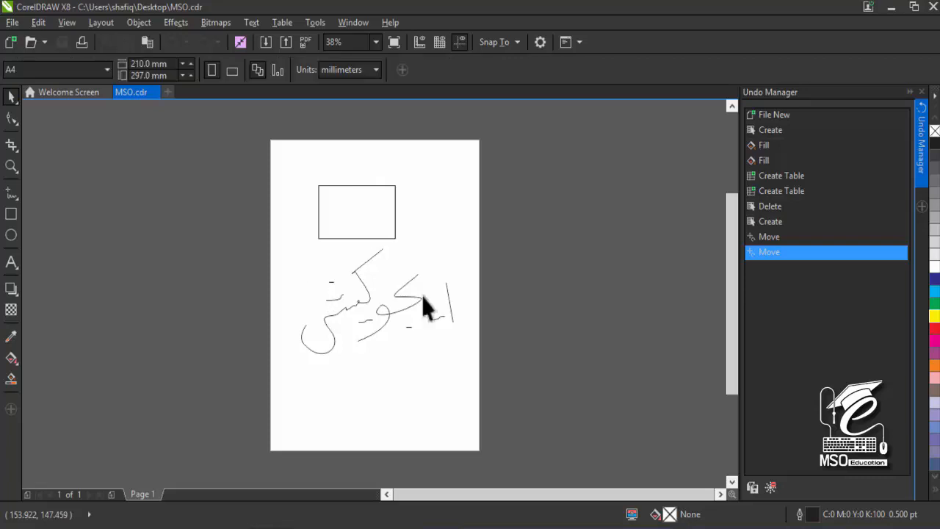
{"action": "left_click", "coordinate": [38, 22]}
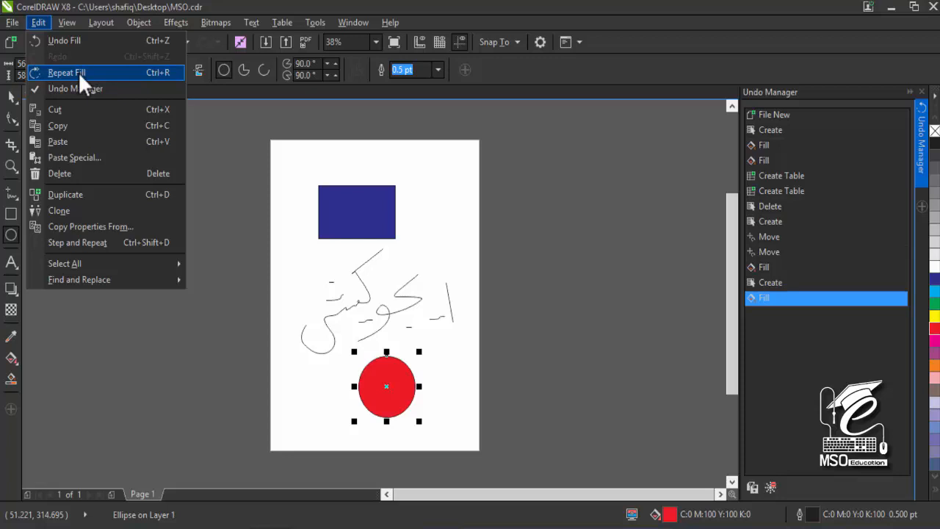
{"action": "left_click", "coordinate": [344, 212]}
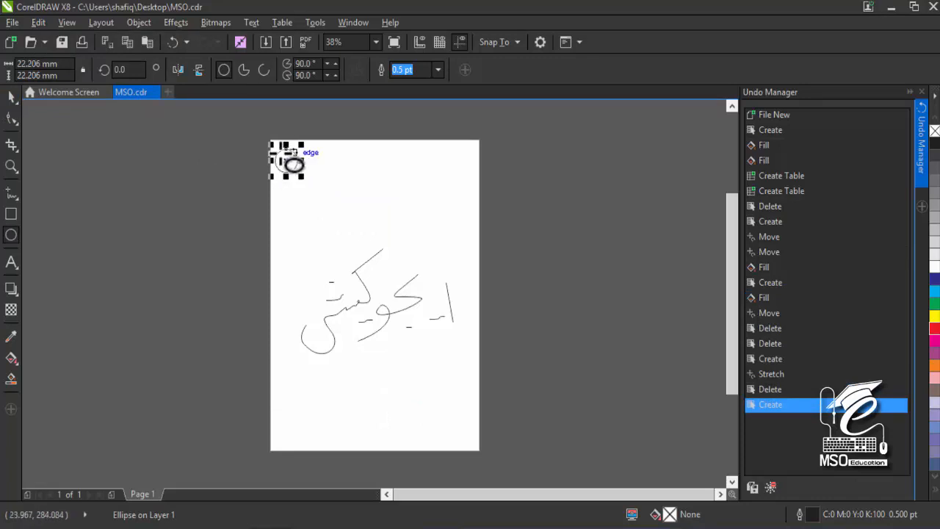
{"action": "scroll", "coordinate": [285, 143], "scroll_direction": "up", "scroll_amount": 1}
{"action": "scroll", "coordinate": [297, 161], "scroll_direction": "up", "scroll_amount": 3}
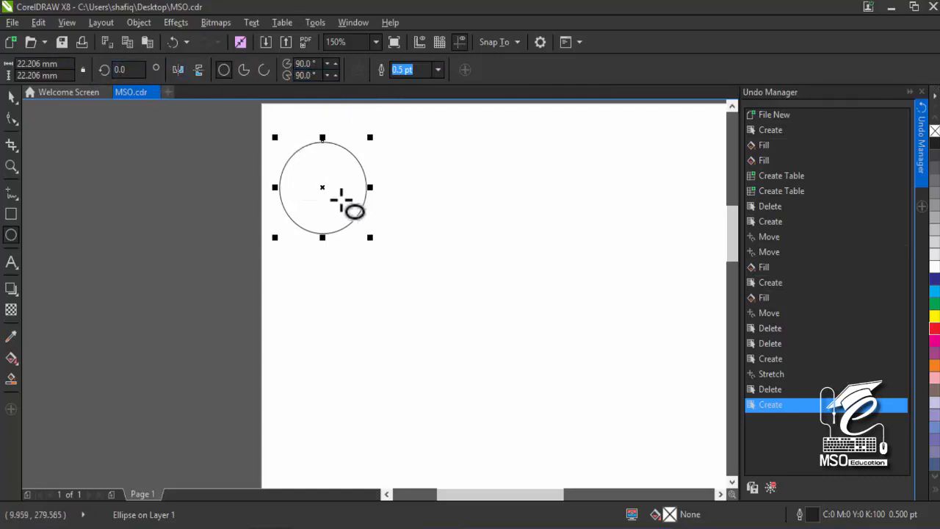
{"action": "scroll", "coordinate": [327, 177], "scroll_direction": "down", "scroll_amount": 1}
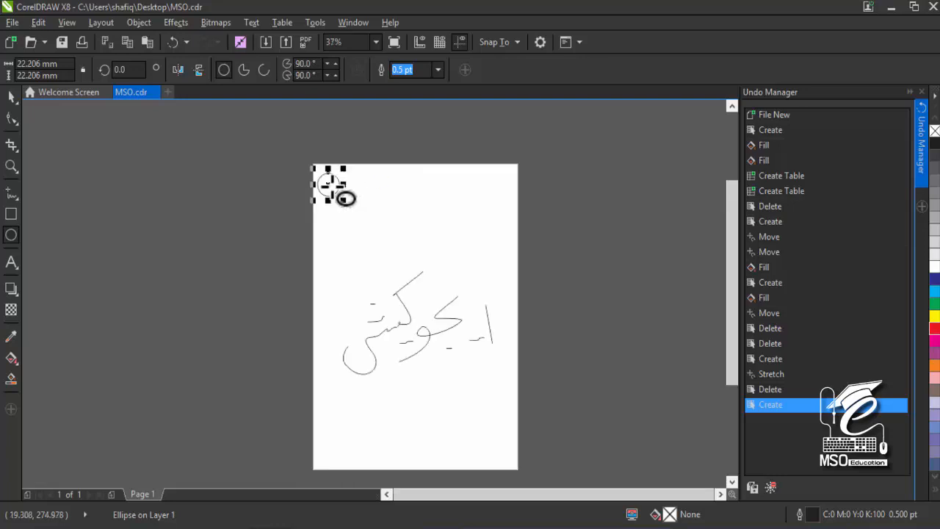
{"action": "scroll", "coordinate": [328, 183], "scroll_direction": "down", "scroll_amount": 1}
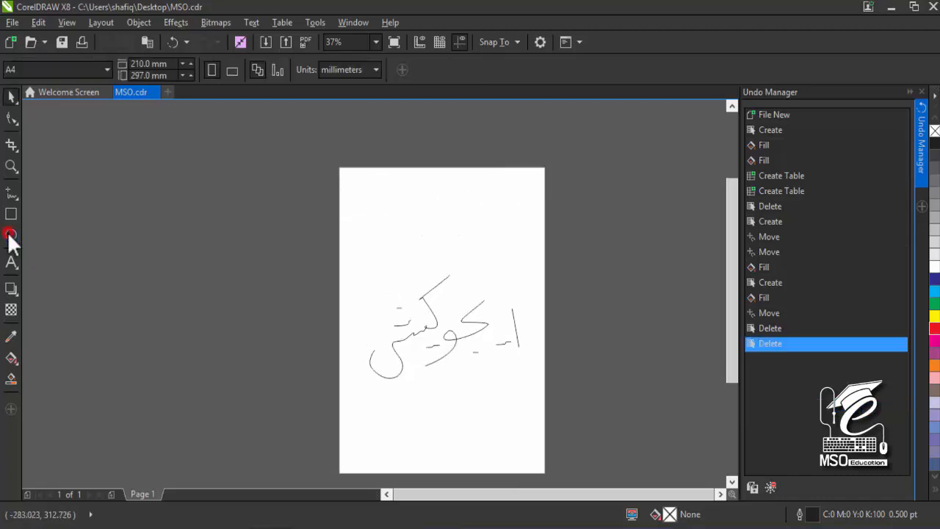
Draw a circle about 37 mm in diameter in the page's upper-left corner and duplicate it just to its right
{"action": "left_click", "coordinate": [11, 235]}
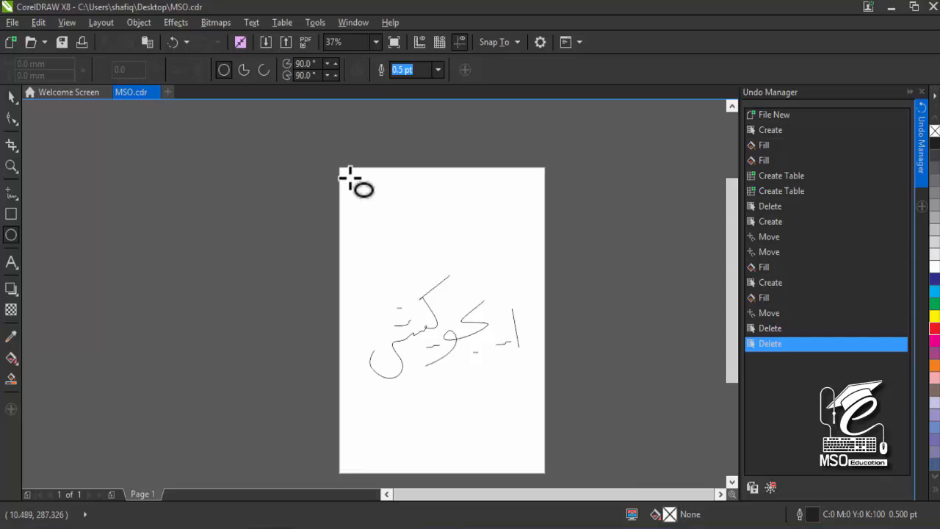
{"action": "left_click_drag", "start_coordinate": [347, 174], "coordinate": [387, 218]}
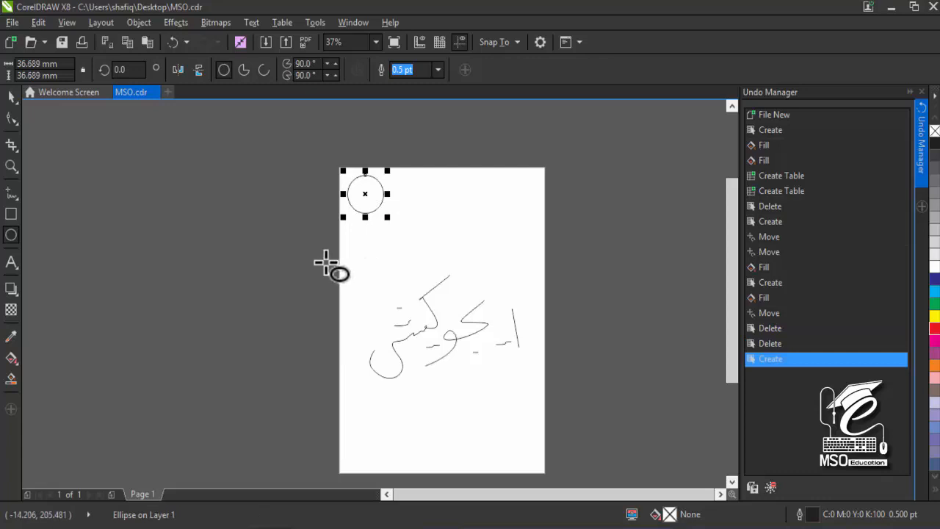
{"action": "left_click_drag", "start_coordinate": [364, 192], "coordinate": [407, 196]}
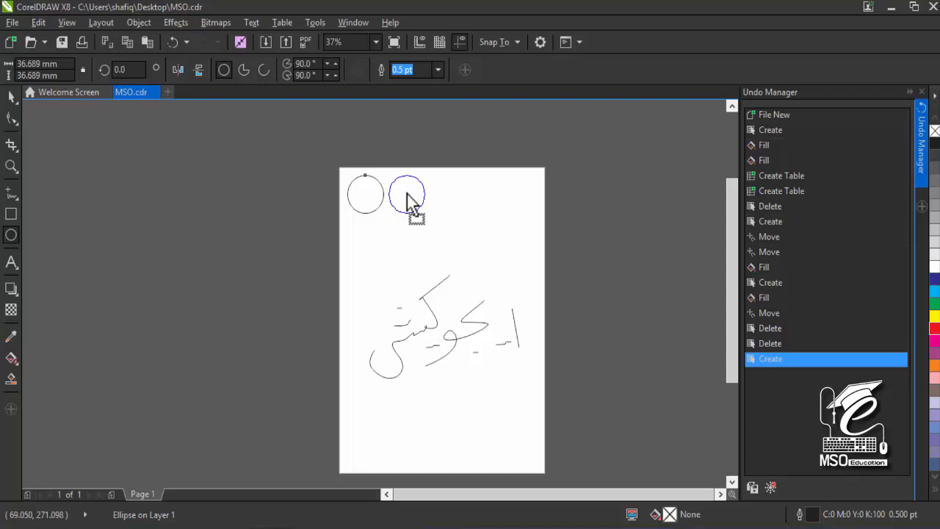
{"action": "left_click_drag", "start_coordinate": [407, 196], "coordinate": [407, 195]}
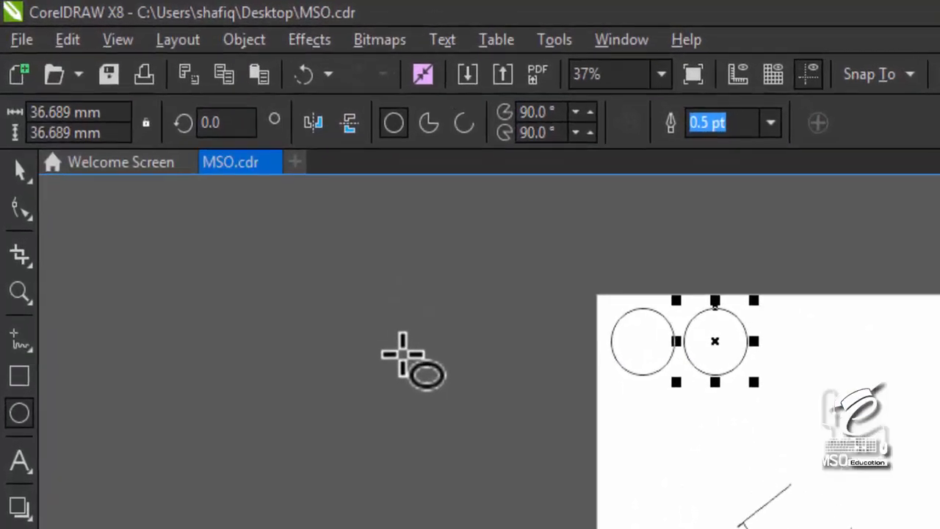
Repeat the circle duplication three times to form an evenly spaced row of five circles across the page
{"action": "left_click", "coordinate": [51, 30]}
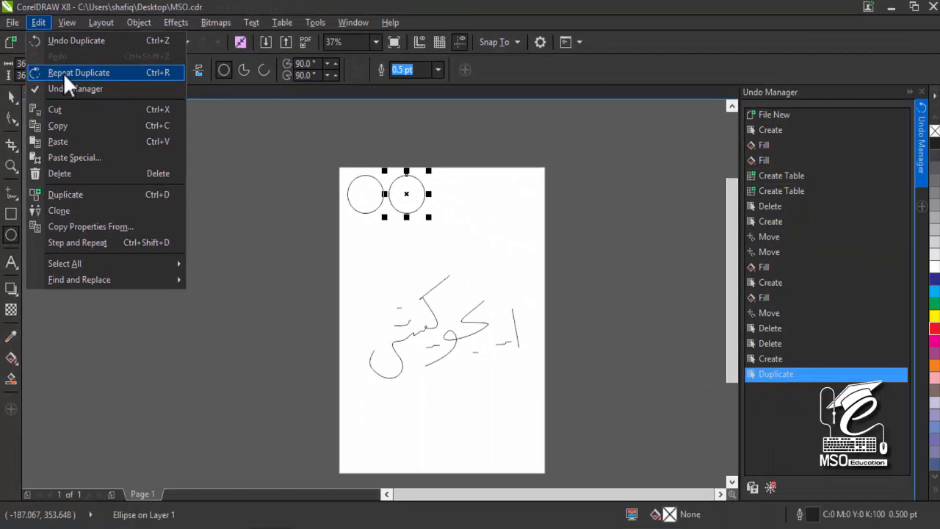
{"action": "left_click", "coordinate": [64, 72]}
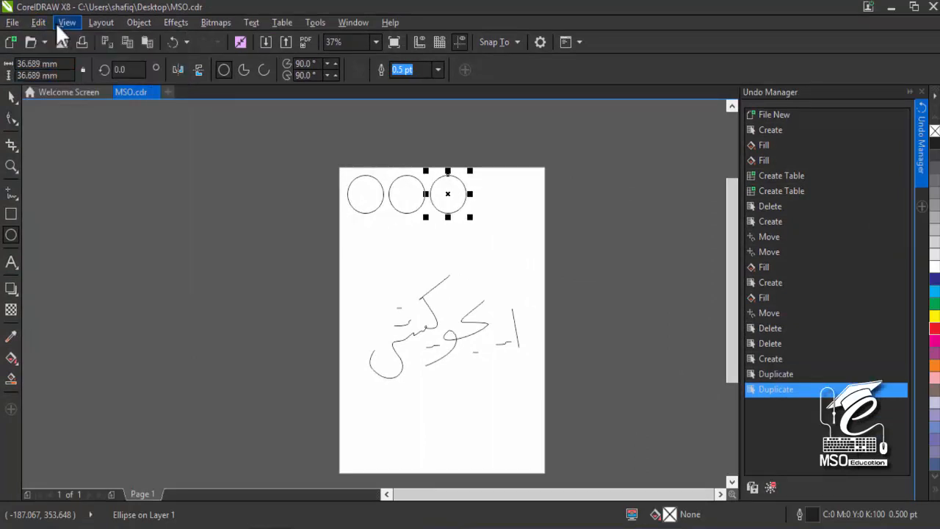
{"action": "left_click", "coordinate": [44, 22]}
{"action": "left_click", "coordinate": [56, 71]}
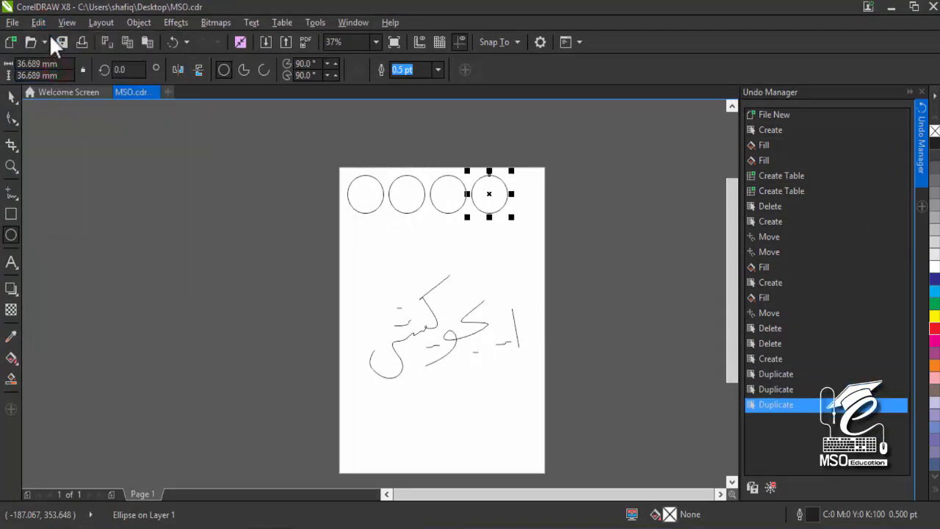
{"action": "left_click", "coordinate": [39, 26]}
{"action": "left_click", "coordinate": [54, 66]}
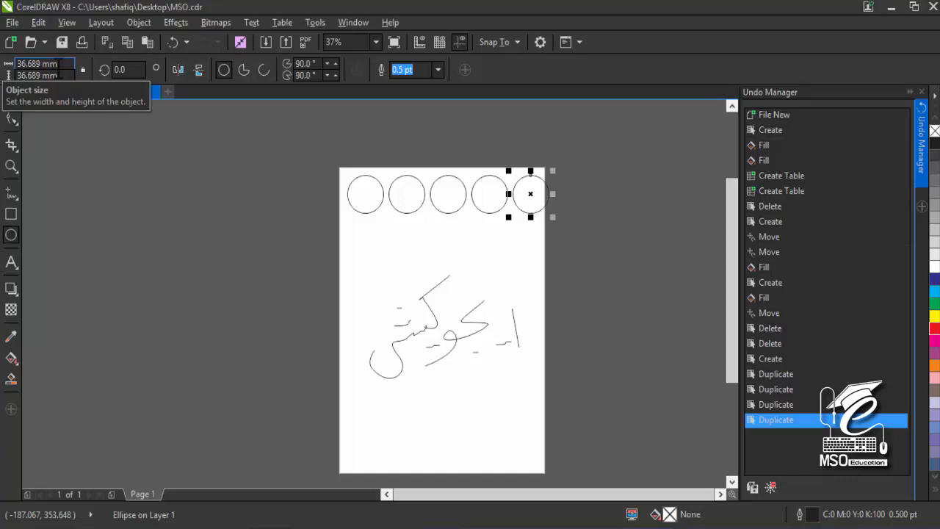
Select all the handwritten curves with the Pick tool and delete them
{"action": "left_click", "coordinate": [11, 96]}
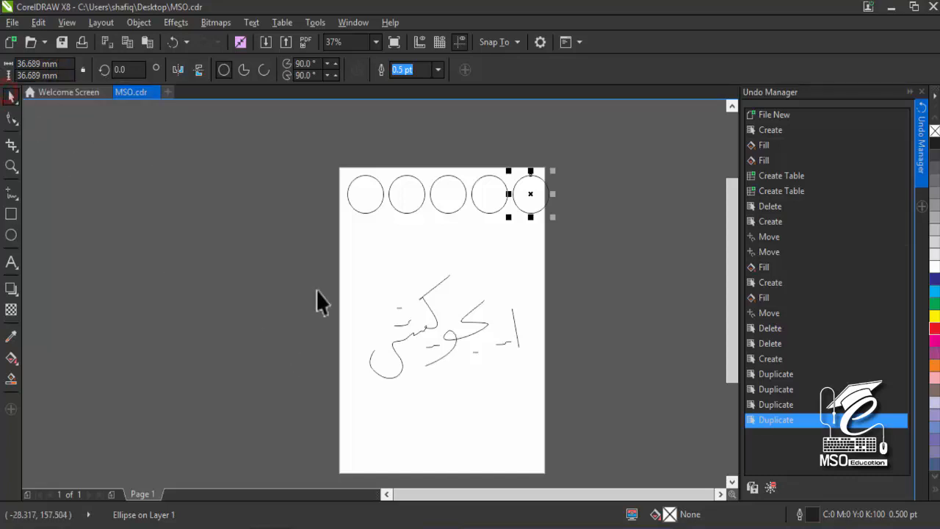
{"action": "mouse_move", "coordinate": [321, 253]}
{"action": "left_mouse_down"}
{"action": "mouse_move", "coordinate": [403, 338]}
{"action": "mouse_move", "coordinate": [542, 417]}
{"action": "mouse_move", "coordinate": [550, 412]}
{"action": "left_mouse_up"}
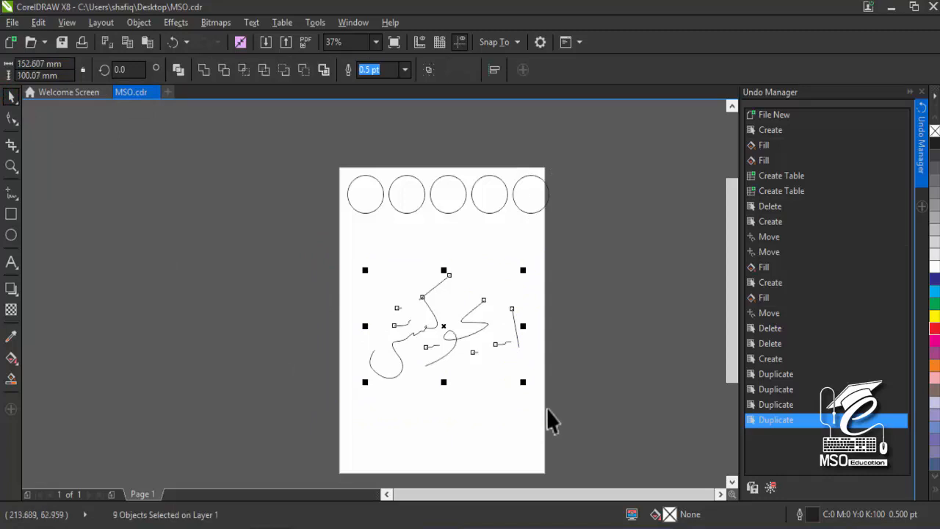
{"action": "key", "text": "Delete"}
Nudge the row of five circles slightly left to fit within the page and duplicate it directly below
{"action": "left_click_drag", "start_coordinate": [324, 149], "coordinate": [532, 219]}
{"action": "left_click_drag", "start_coordinate": [447, 196], "coordinate": [441, 240]}
{"action": "key", "text": "Right"}
{"action": "key", "text": "Right"}
{"action": "key", "text": "Right"}
{"action": "key", "text": "Right"}
{"action": "key", "text": "Right"}
{"action": "key", "text": "Right"}
{"action": "key", "text": "Right"}
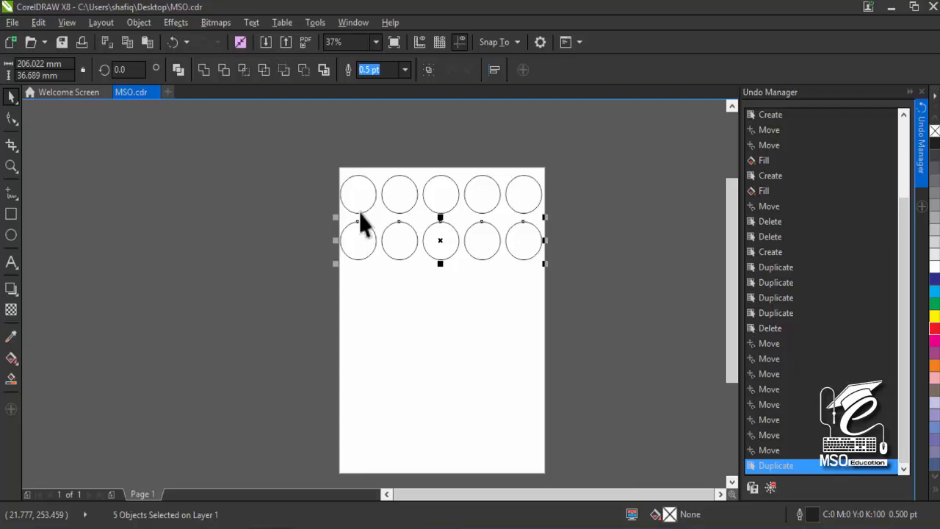
Repeat the row duplication five times to fill the page with seven rows of circles
{"action": "key", "text": "ctrl+r"}
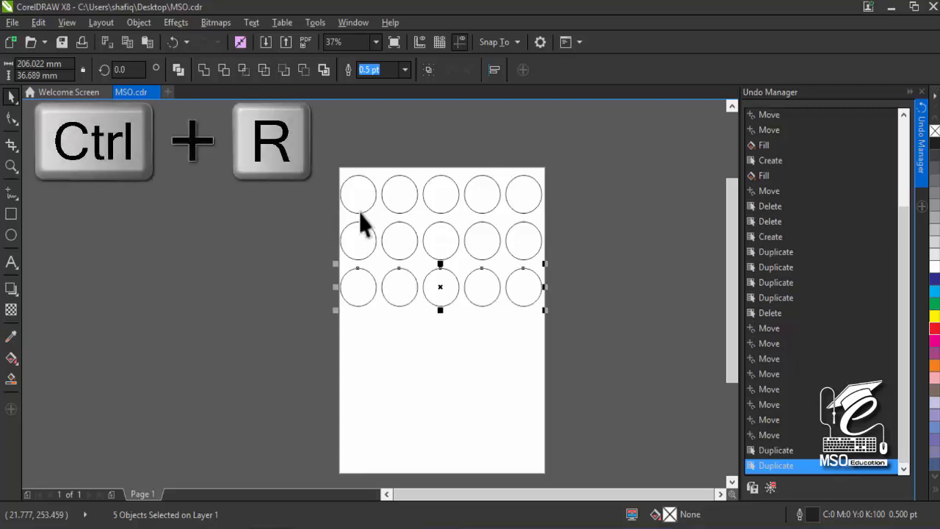
{"action": "key", "text": "ctrl+r"}
{"action": "key", "text": "ctrl+r"}
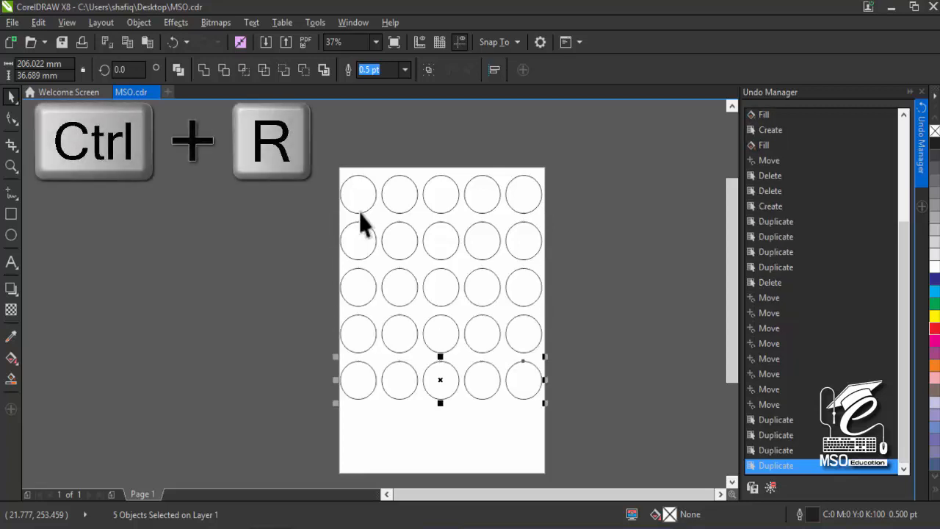
{"action": "key", "text": "ctrl+r"}
{"action": "key", "text": "ctrl+r"}
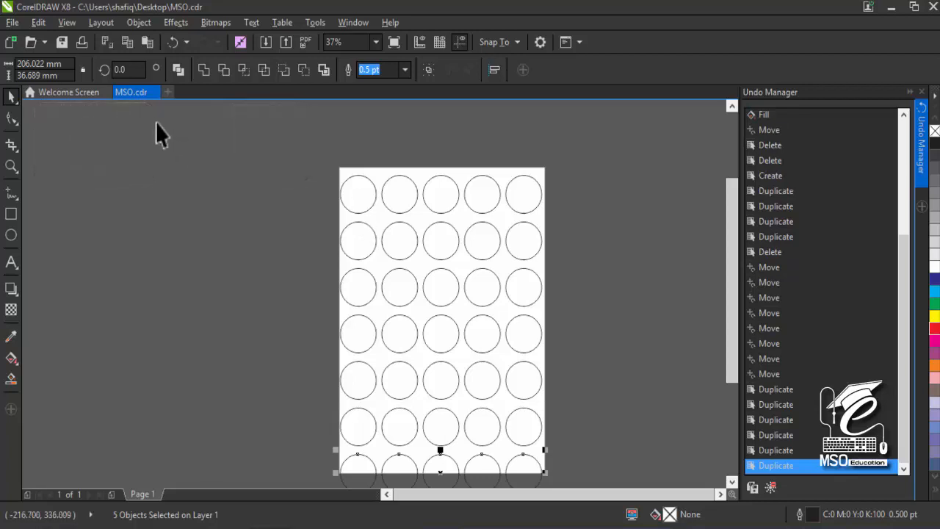
Select all 35 circles and fill them with cyan
{"action": "left_click_drag", "start_coordinate": [301, 152], "coordinate": [554, 449]}
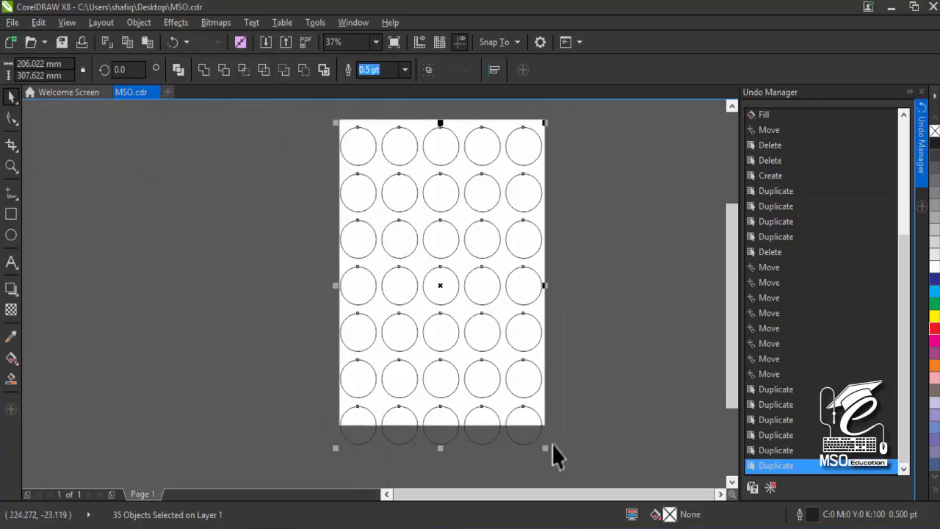
{"action": "left_click", "coordinate": [935, 292]}
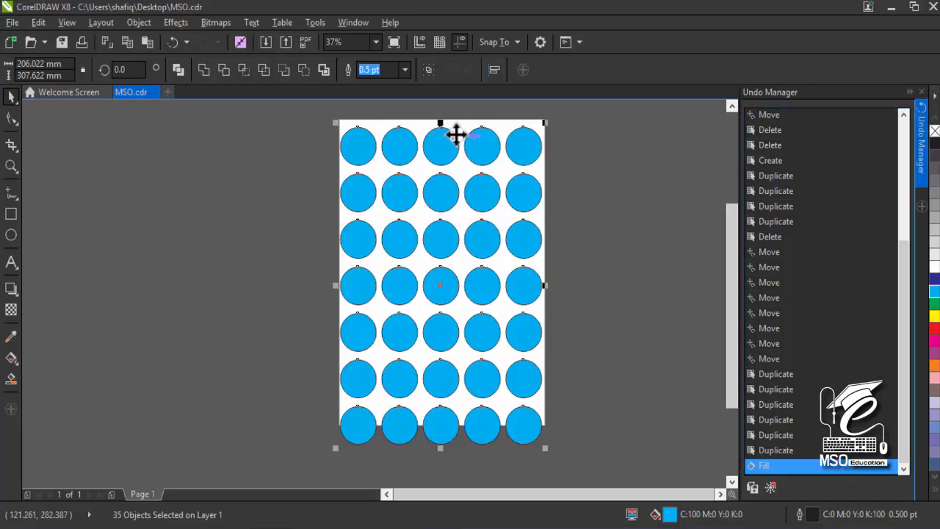
Remove the outline from all the selected circles and give them a red outline instead
{"action": "scroll", "coordinate": [454, 133], "scroll_direction": "up", "scroll_amount": 5}
{"action": "scroll", "coordinate": [451, 147], "scroll_direction": "up", "scroll_amount": 2}
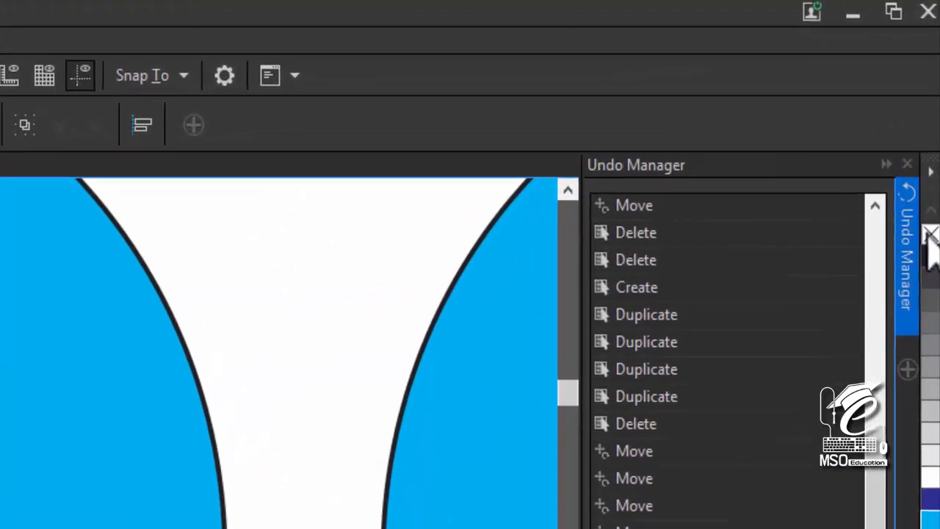
{"action": "right_click", "coordinate": [929, 237]}
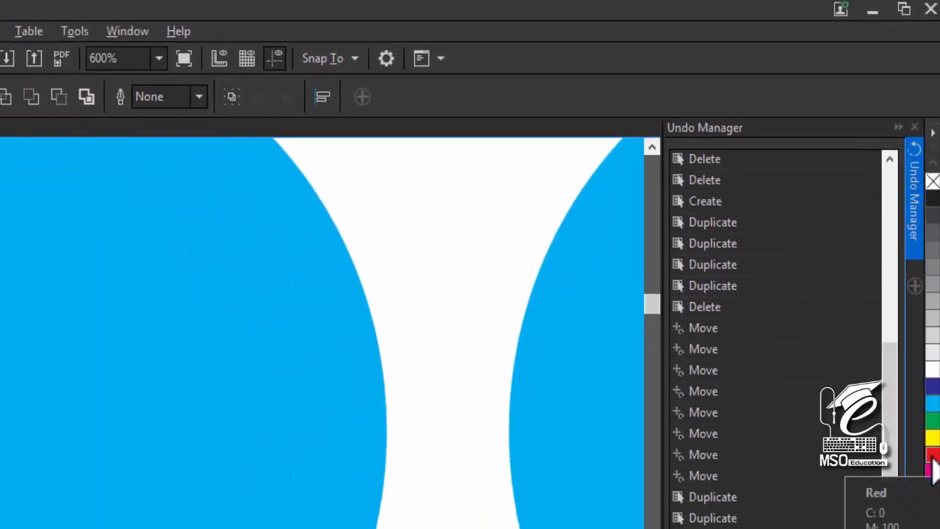
{"action": "right_click", "coordinate": [930, 458]}
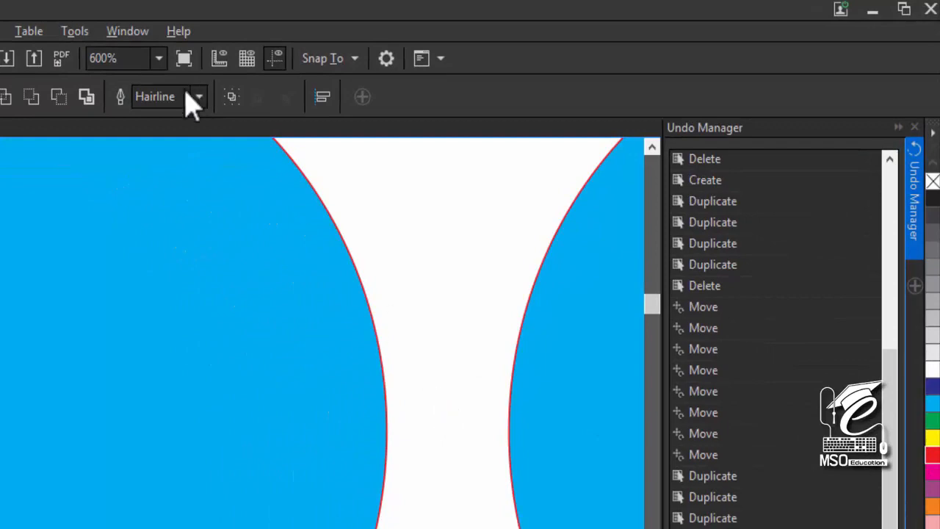
Examine the red outlines of the cyan circles across the page at different magnifications
{"action": "scroll", "coordinate": [150, 271], "scroll_direction": "down", "scroll_amount": 4}
{"action": "scroll", "coordinate": [146, 278], "scroll_direction": "up", "scroll_amount": 2}
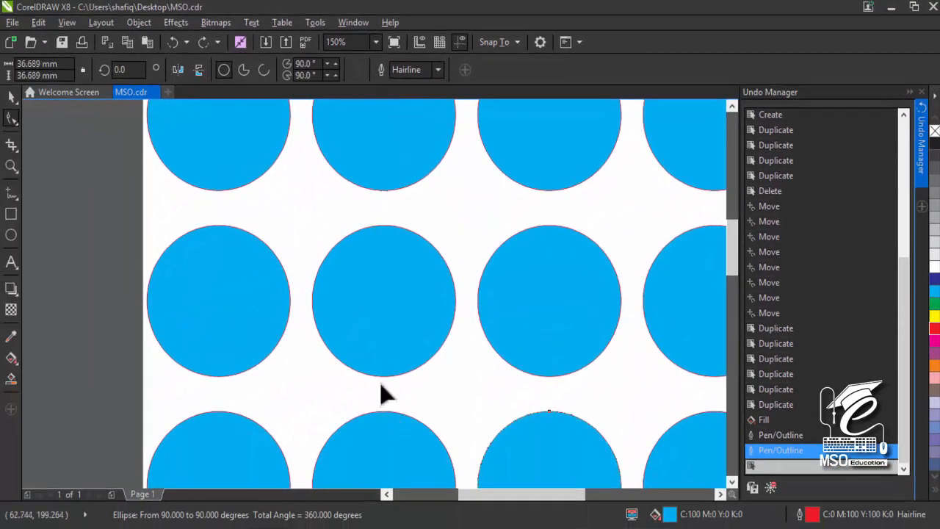
{"action": "scroll", "coordinate": [209, 523], "scroll_direction": "down", "scroll_amount": 1}
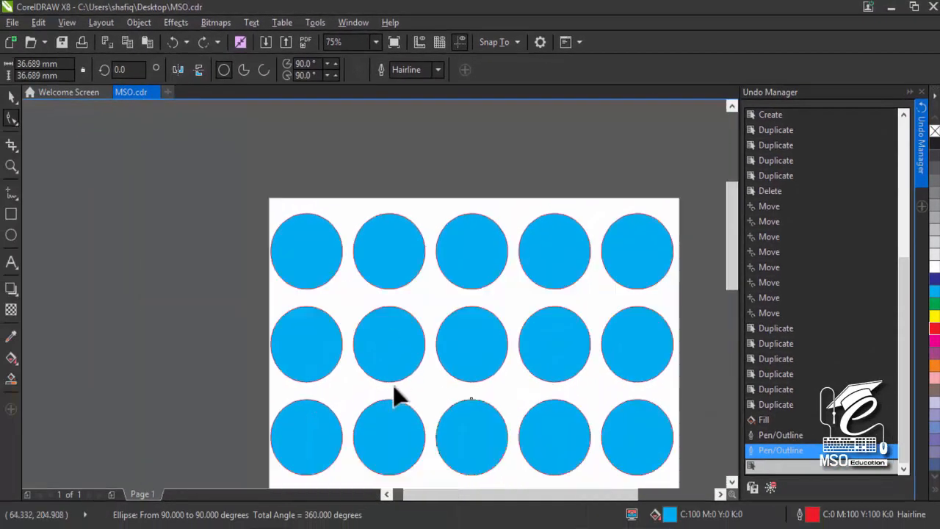
{"action": "scroll", "coordinate": [394, 385], "scroll_direction": "down", "scroll_amount": 1}
{"action": "scroll", "coordinate": [386, 448], "scroll_direction": "up", "scroll_amount": 2}
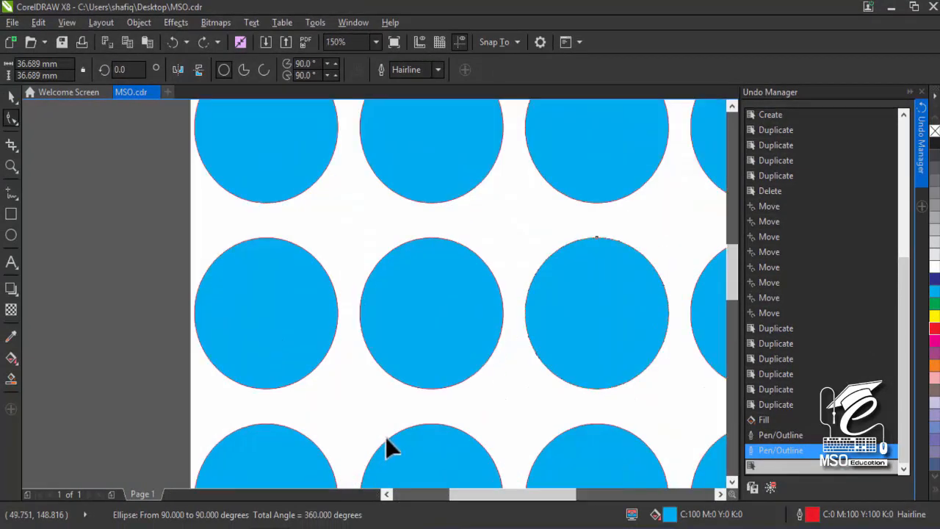
{"action": "scroll", "coordinate": [386, 438], "scroll_direction": "up", "scroll_amount": 1}
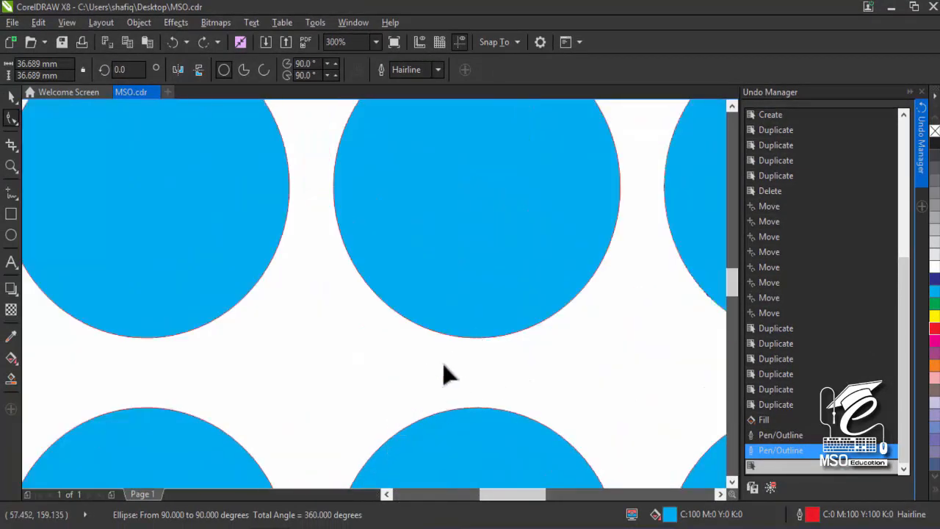
{"action": "scroll", "coordinate": [444, 371], "scroll_direction": "down", "scroll_amount": 3}
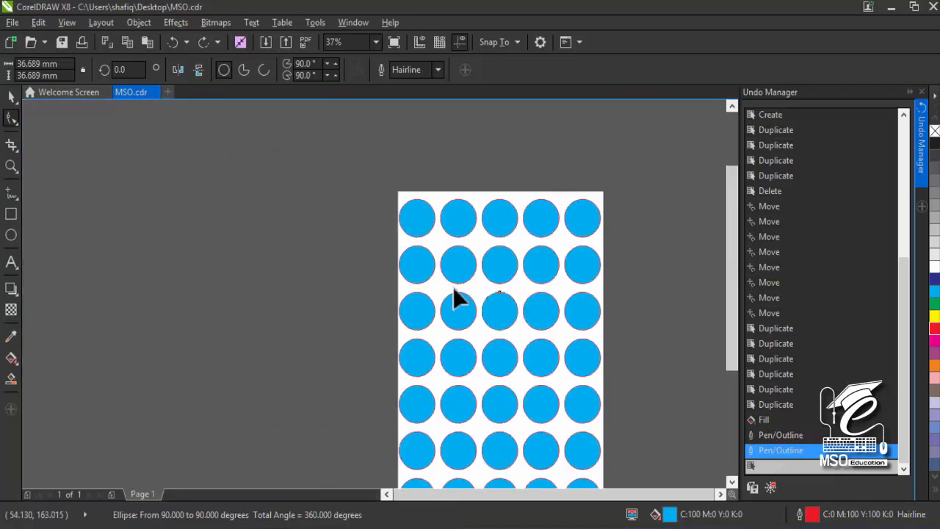
{"action": "scroll", "coordinate": [485, 423], "scroll_direction": "down", "scroll_amount": 2}
{"action": "scroll", "coordinate": [470, 430], "scroll_direction": "up", "scroll_amount": 3}
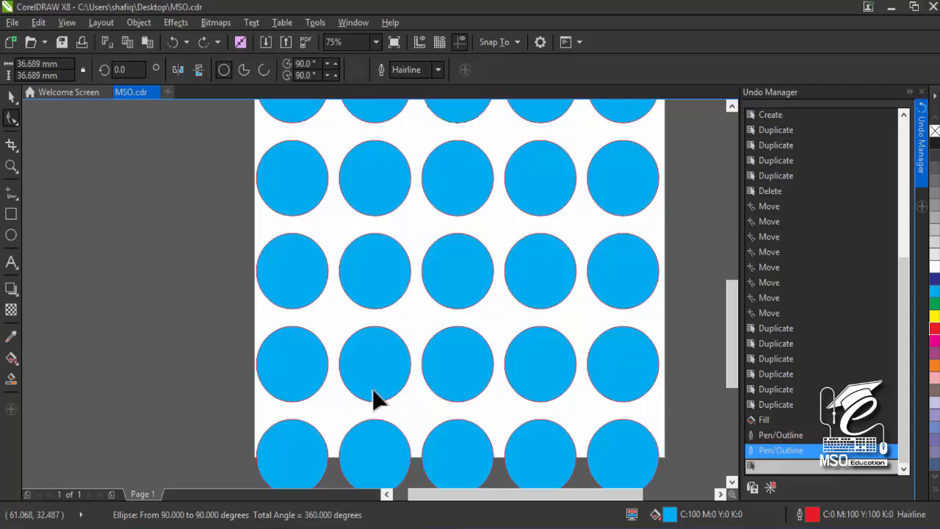
{"action": "scroll", "coordinate": [377, 388], "scroll_direction": "down", "scroll_amount": 3}
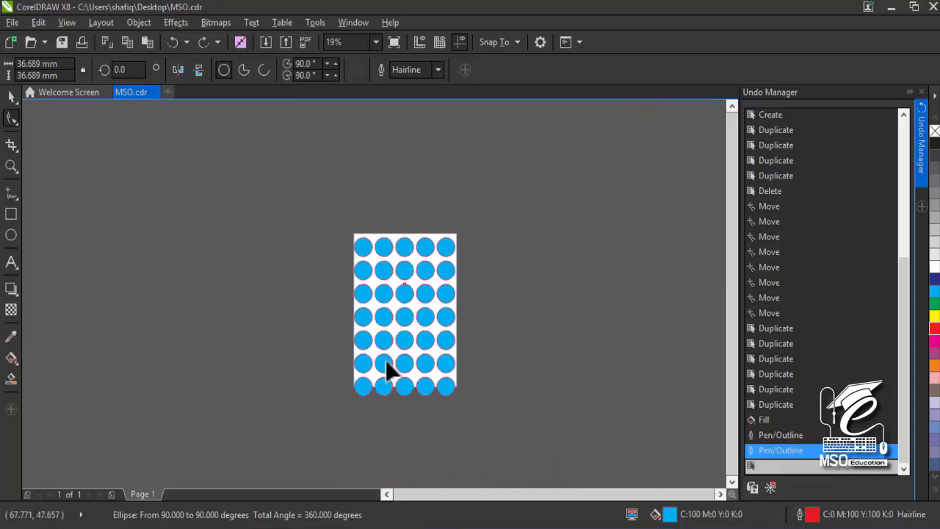